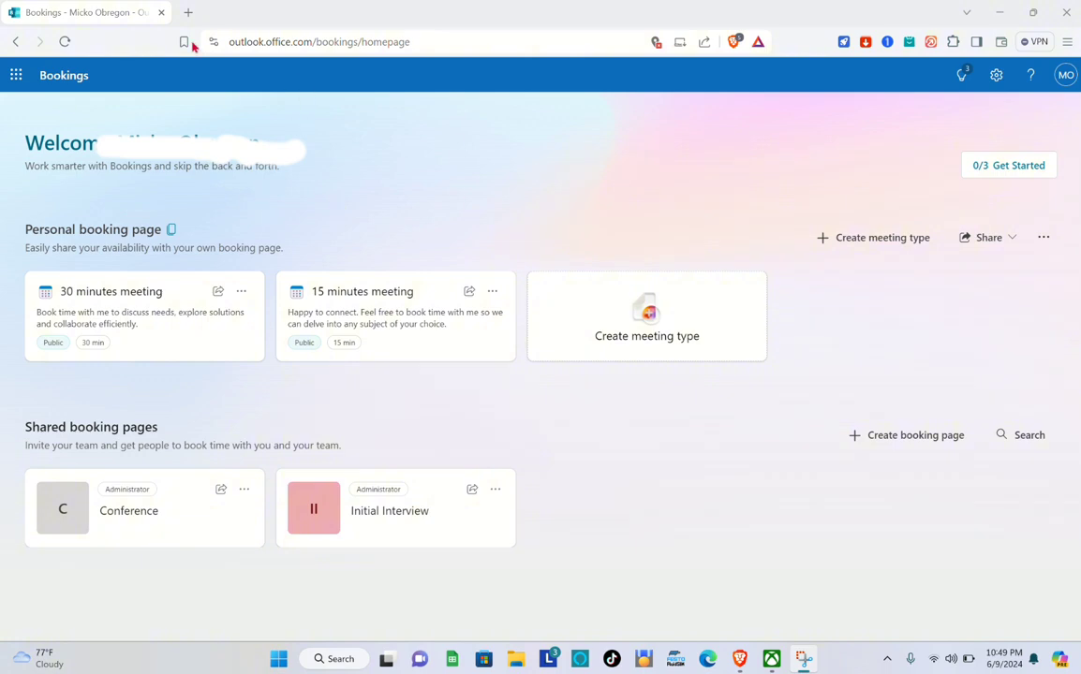
pyautogui.click(413, 47)
pyautogui.write('bo')
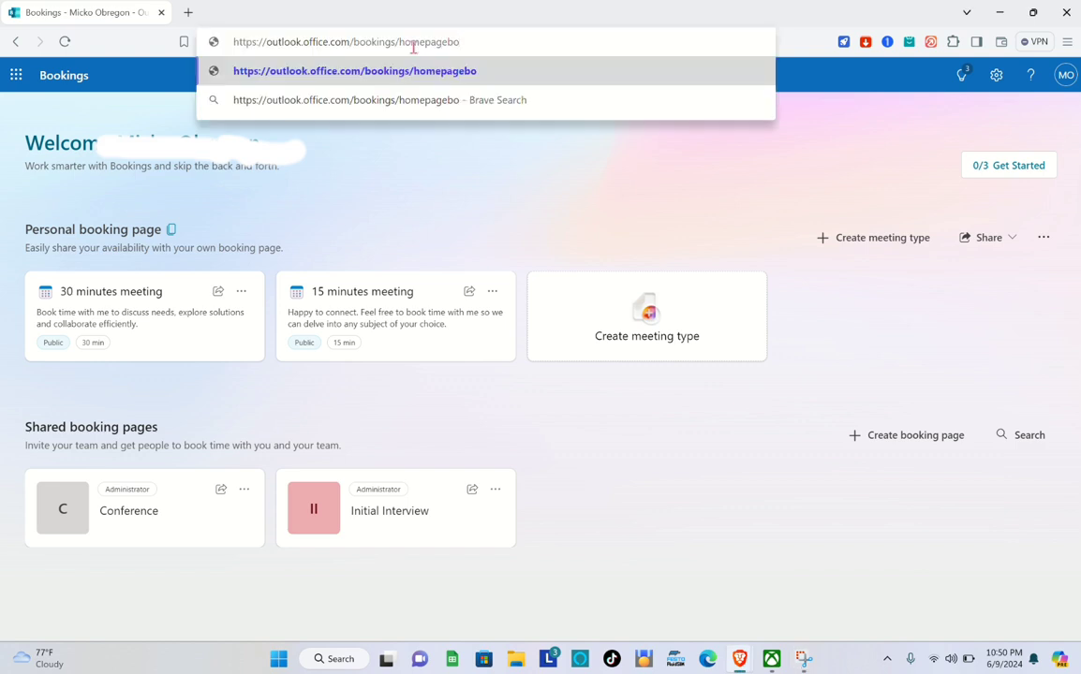
pyautogui.hotkey('shift', 'Home')
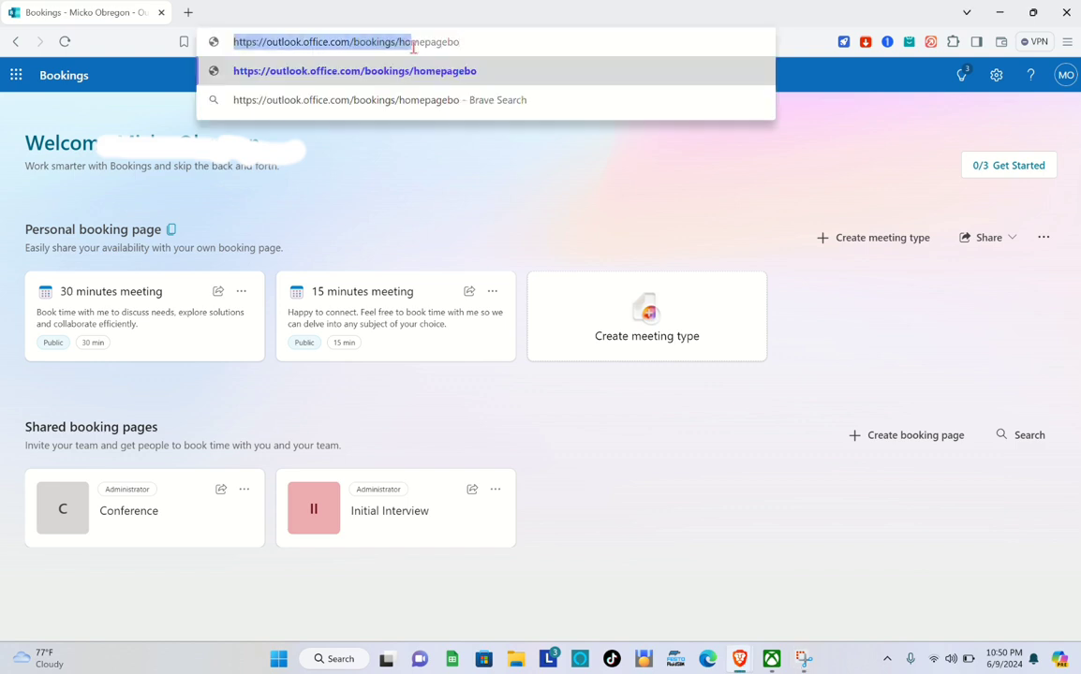
pyautogui.write('b')
pyautogui.press('super+Down')
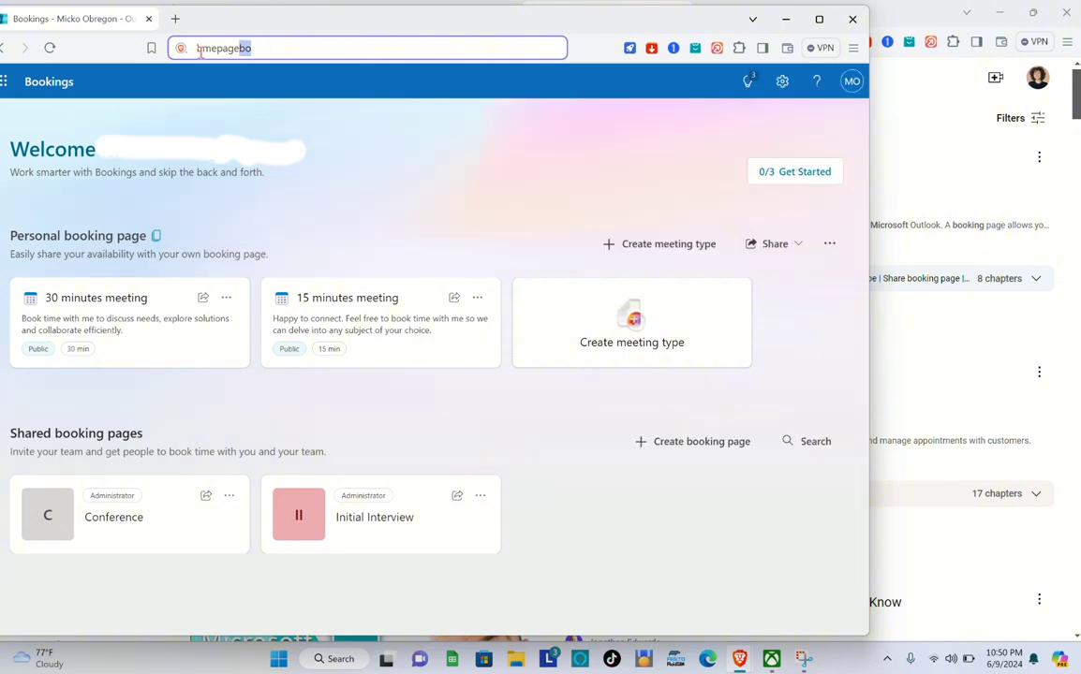
# Step: Load the Bookings homepage at outlook.office.com/bookings/homepage and maximize the browser window
pyautogui.doubleClick(200, 49)
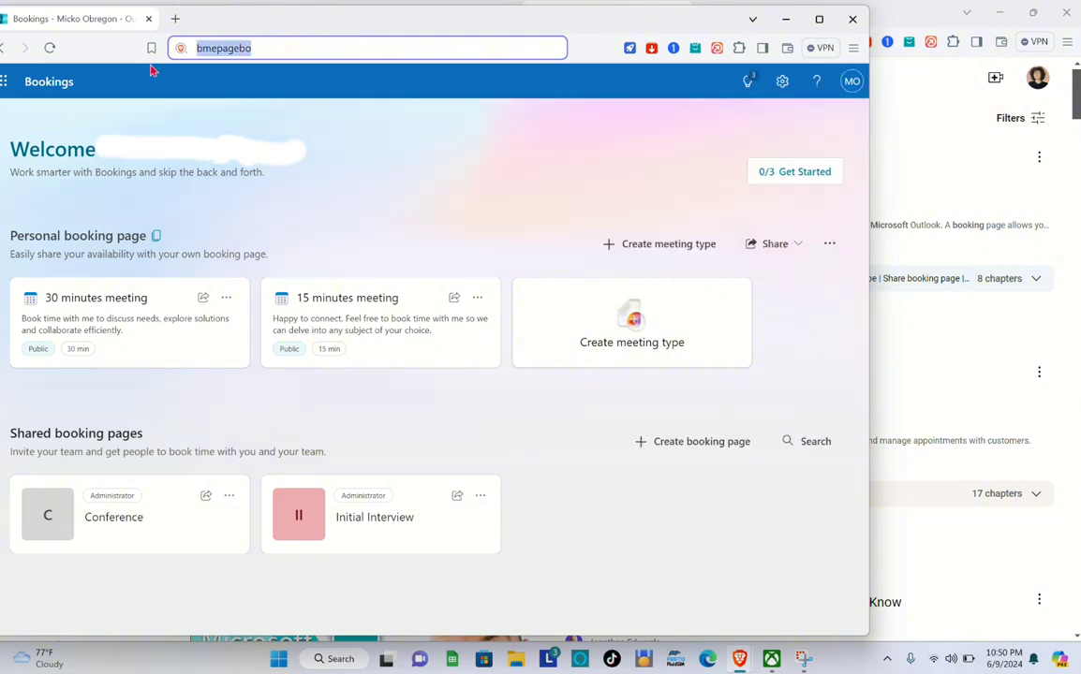
pyautogui.write('bo')
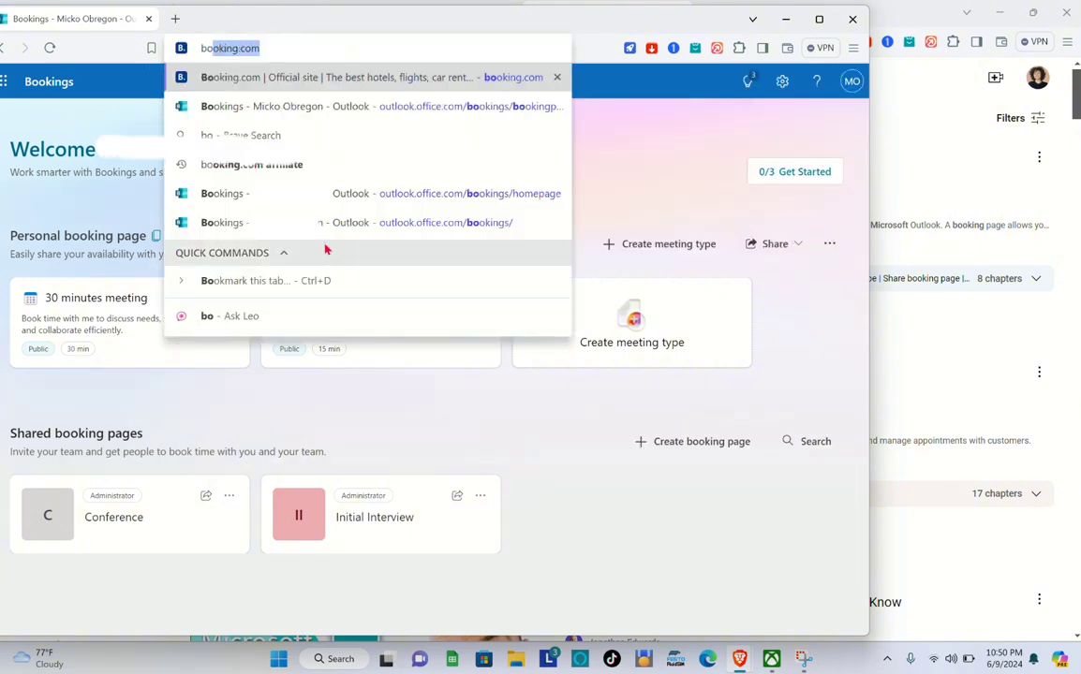
pyautogui.click(320, 200)
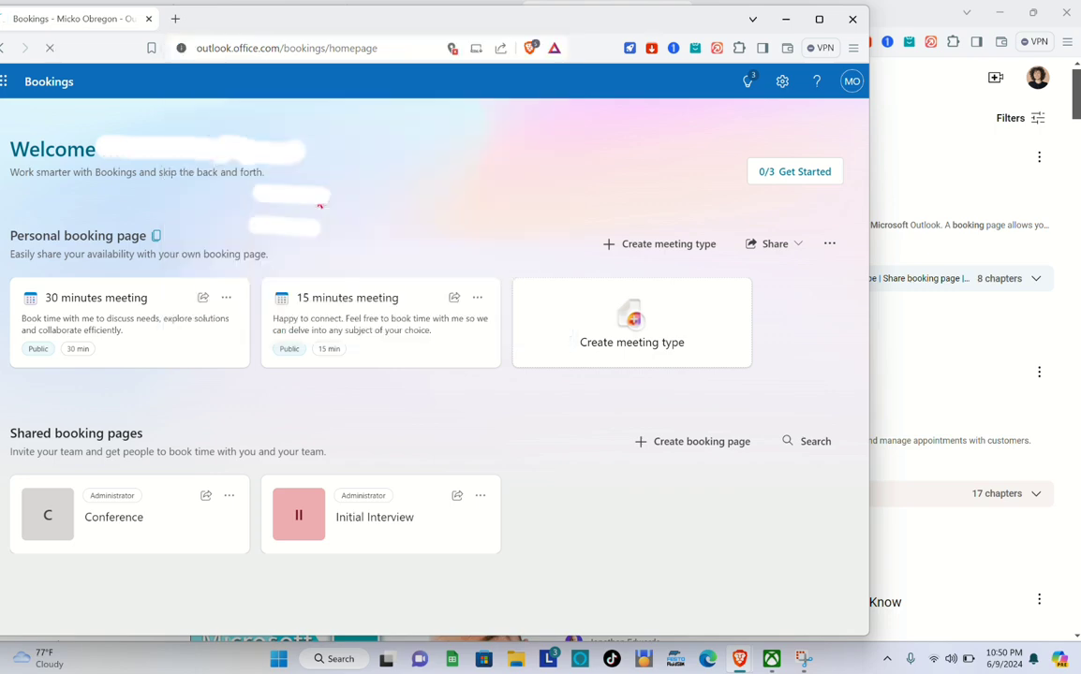
pyautogui.click(819, 19)
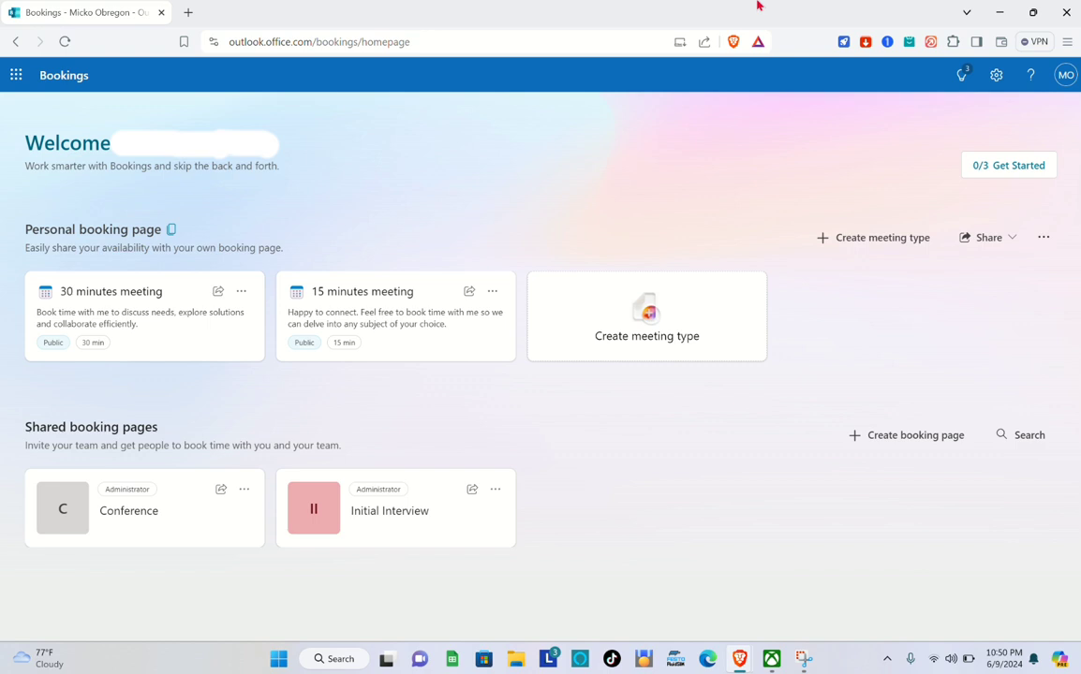
# Step: Open Bookings from the Microsoft 365 app launcher and start a new meeting type for the personal booking page
pyautogui.click(13, 76)
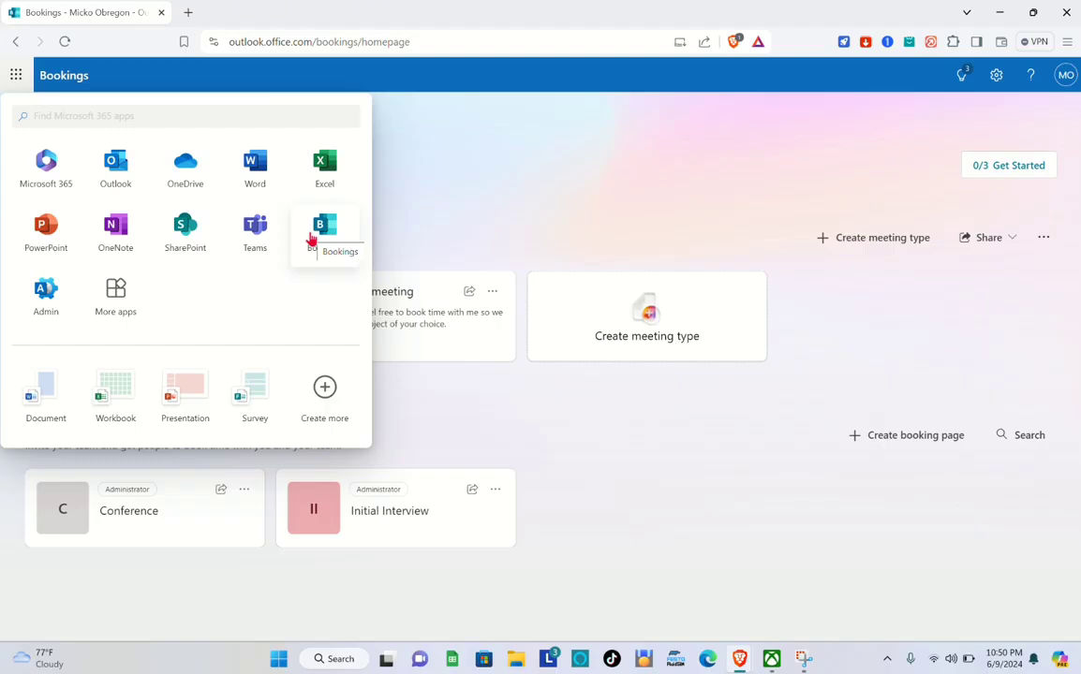
pyautogui.click(324, 230)
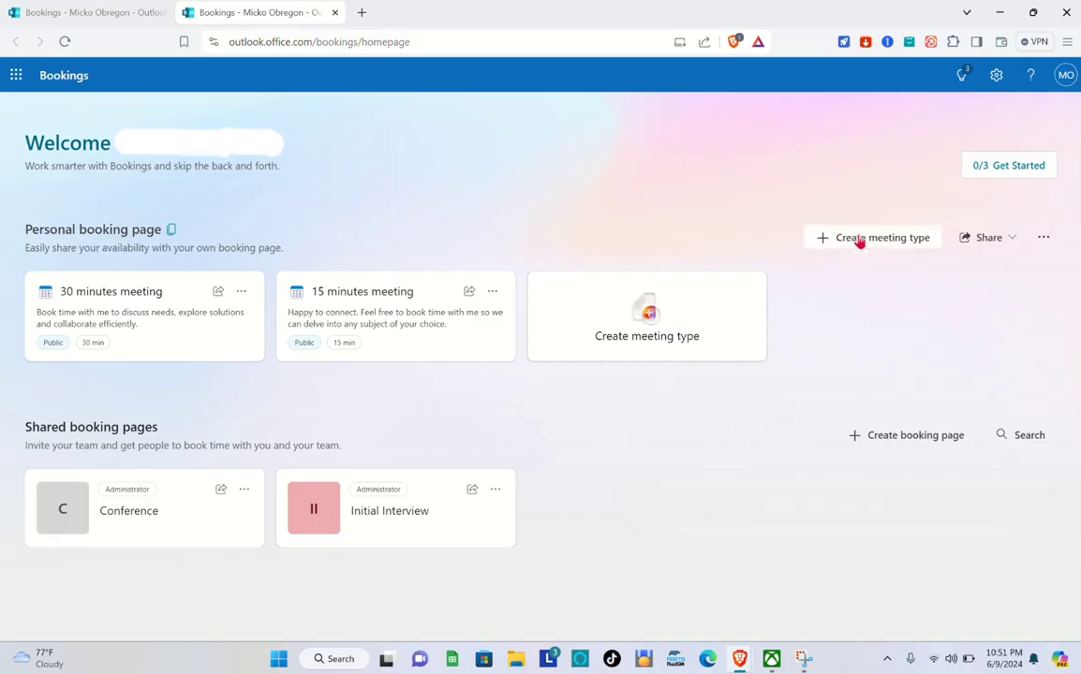
pyautogui.click(646, 322)
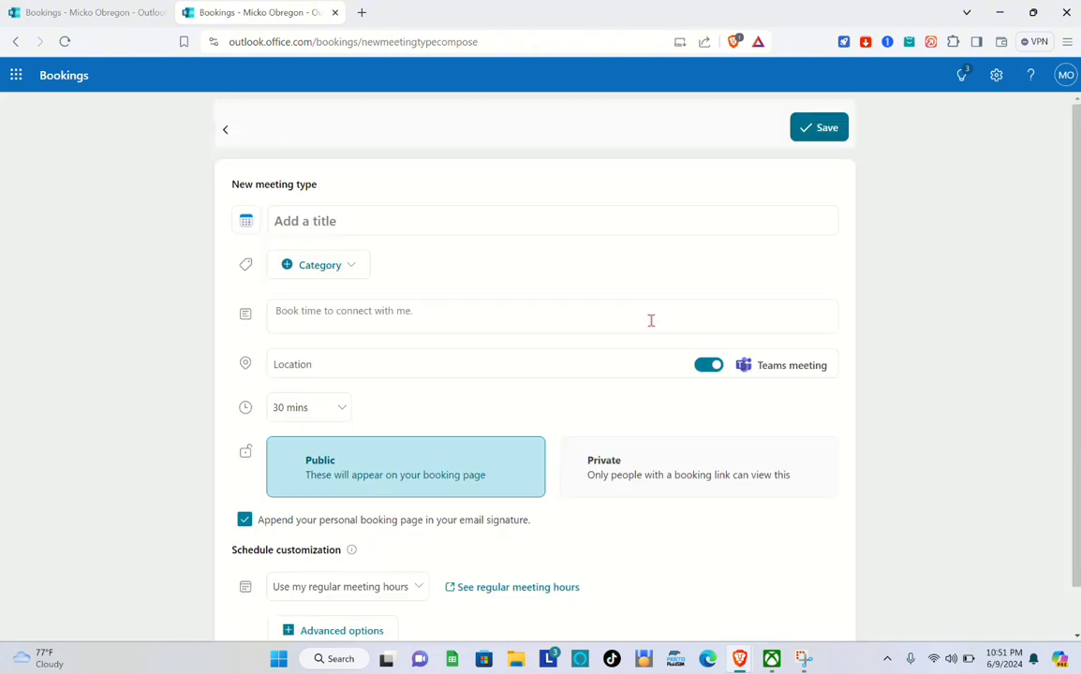
# Step: Title the new meeting type PROPOSAL and assign it the Blue category
pyautogui.click(302, 220)
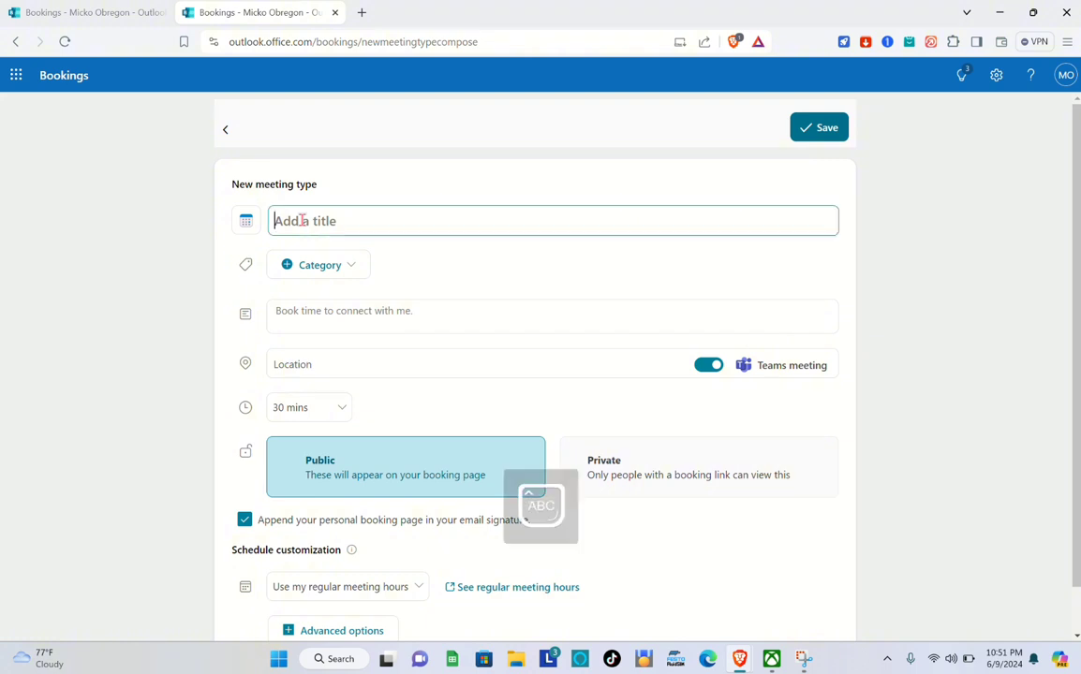
pyautogui.write('PROPOSA')
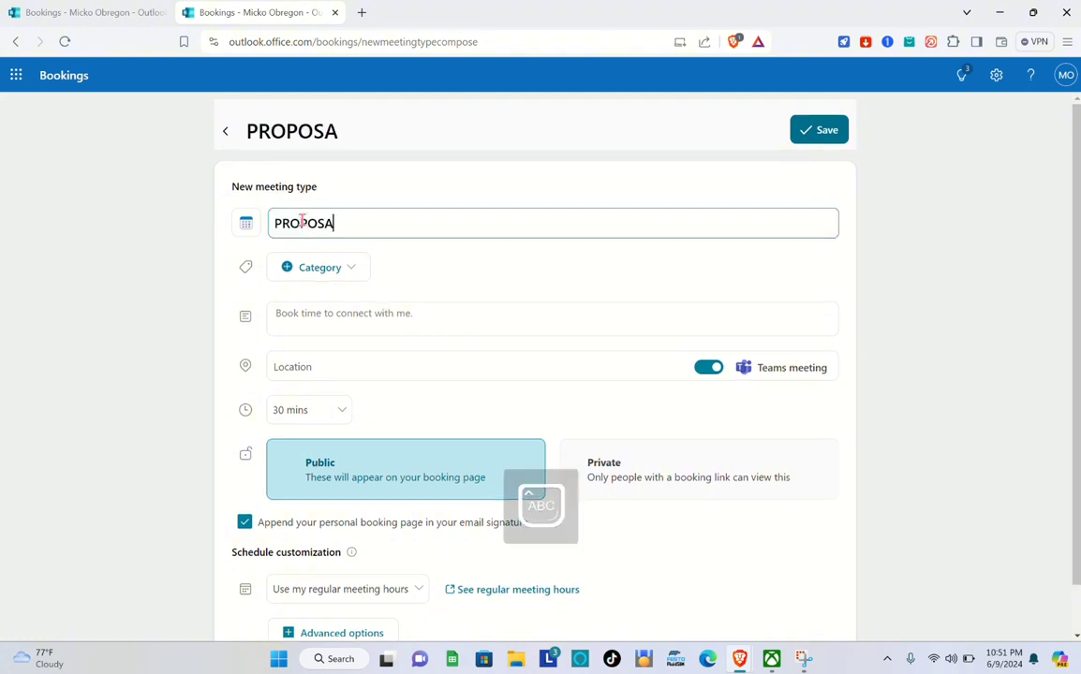
pyautogui.write('L')
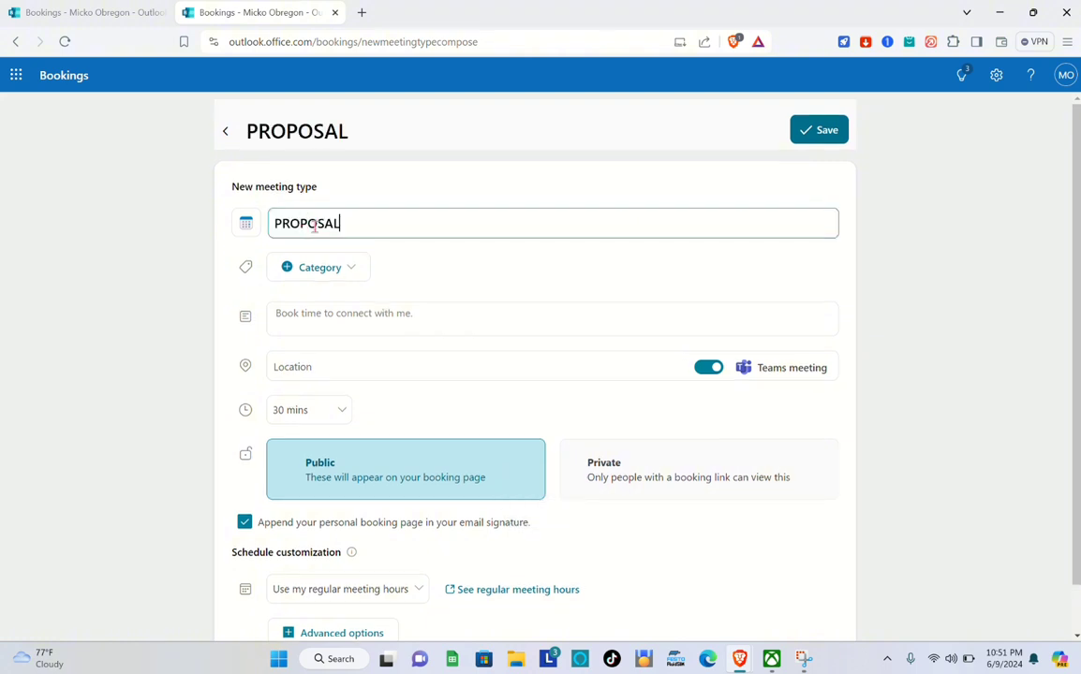
pyautogui.click(336, 275)
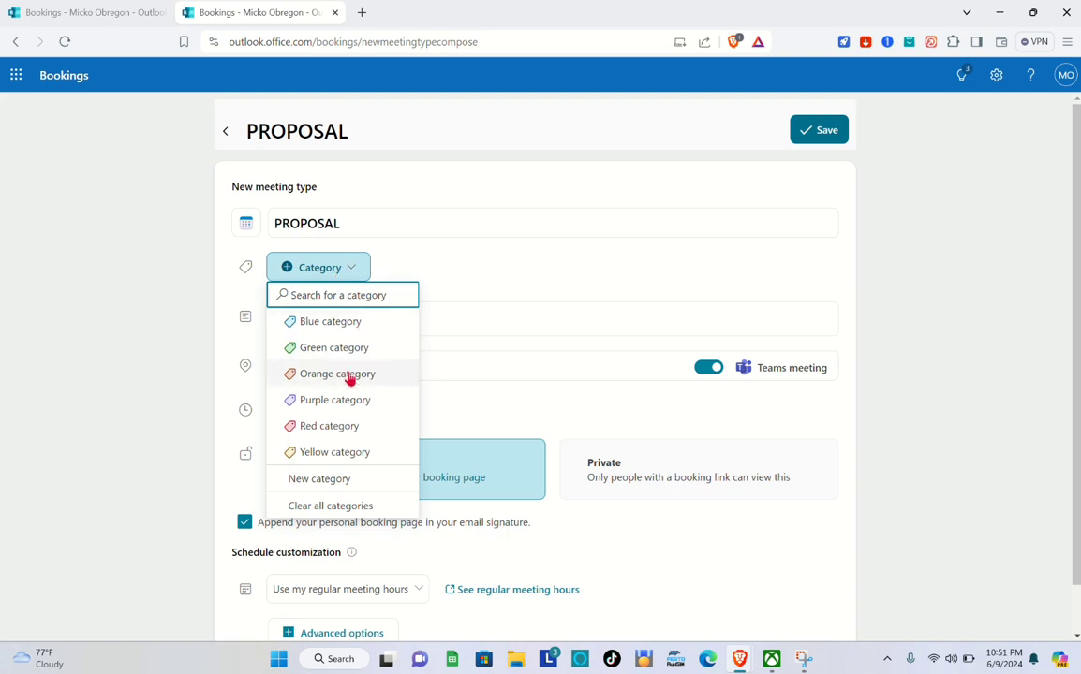
pyautogui.click(336, 328)
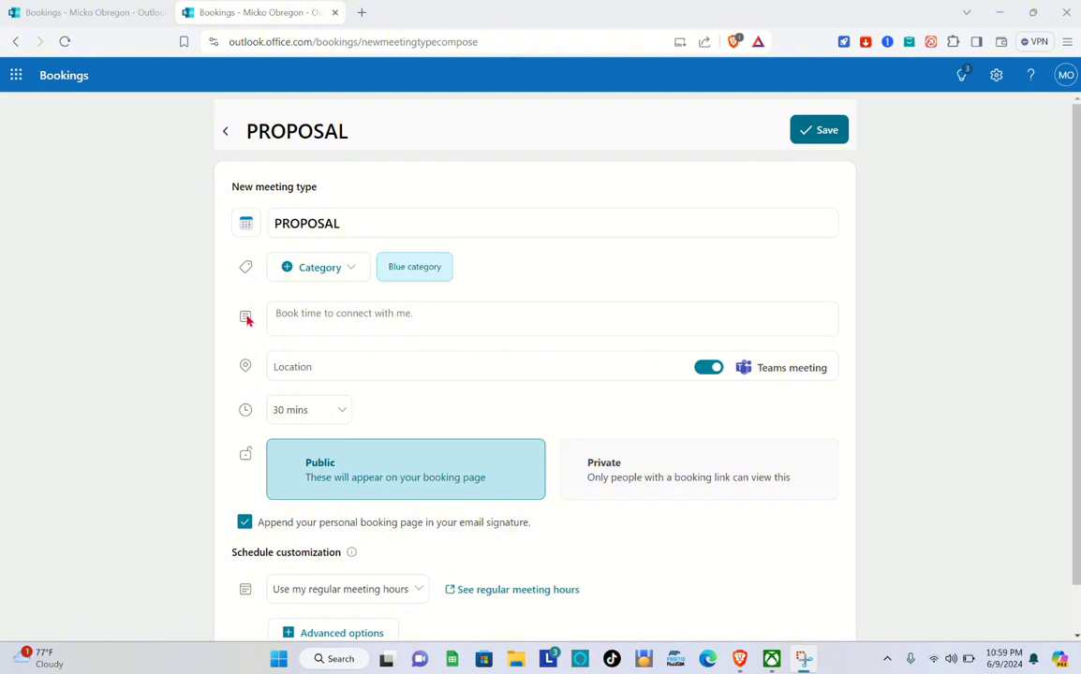
pyautogui.click(323, 315)
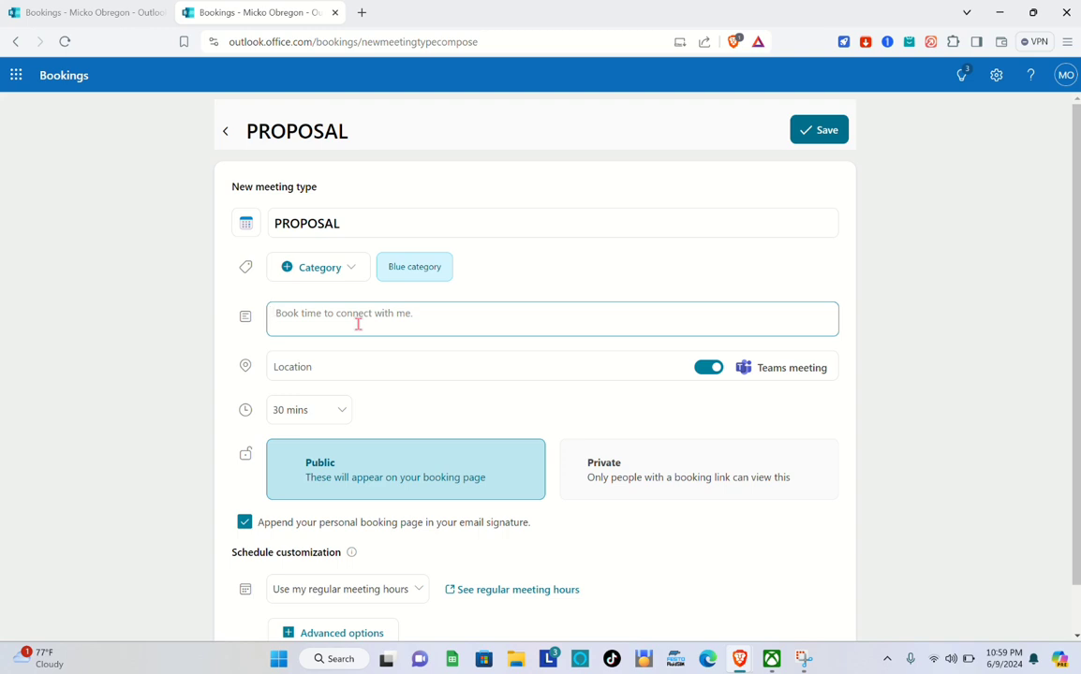
pyautogui.click(287, 363)
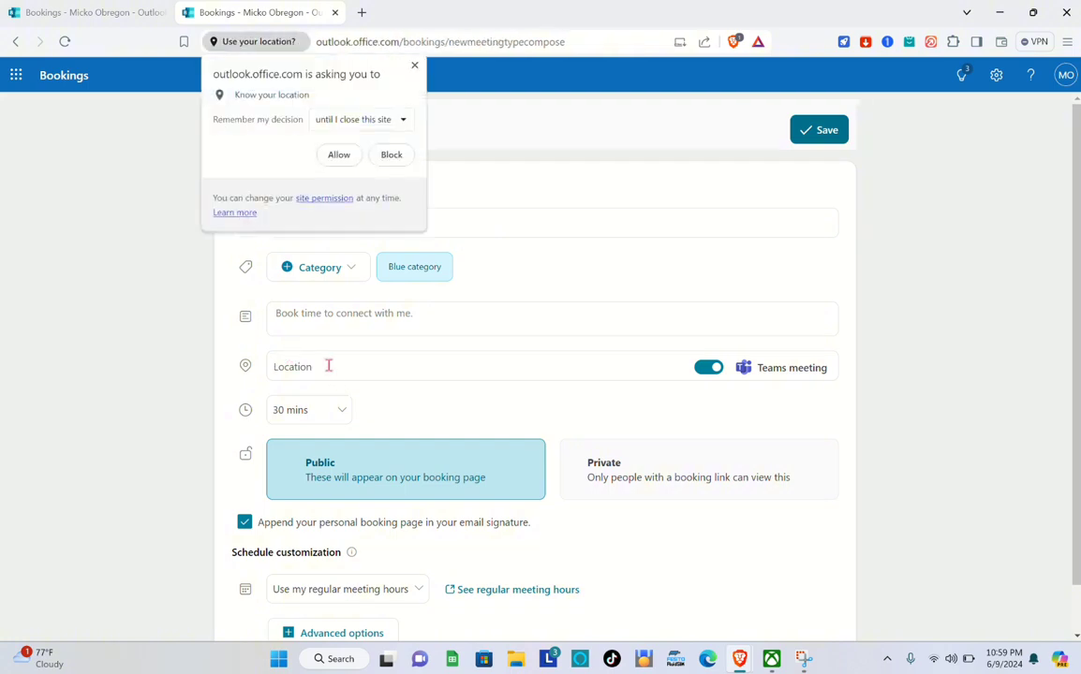
pyautogui.click(714, 373)
pyautogui.click(709, 372)
pyautogui.click(414, 65)
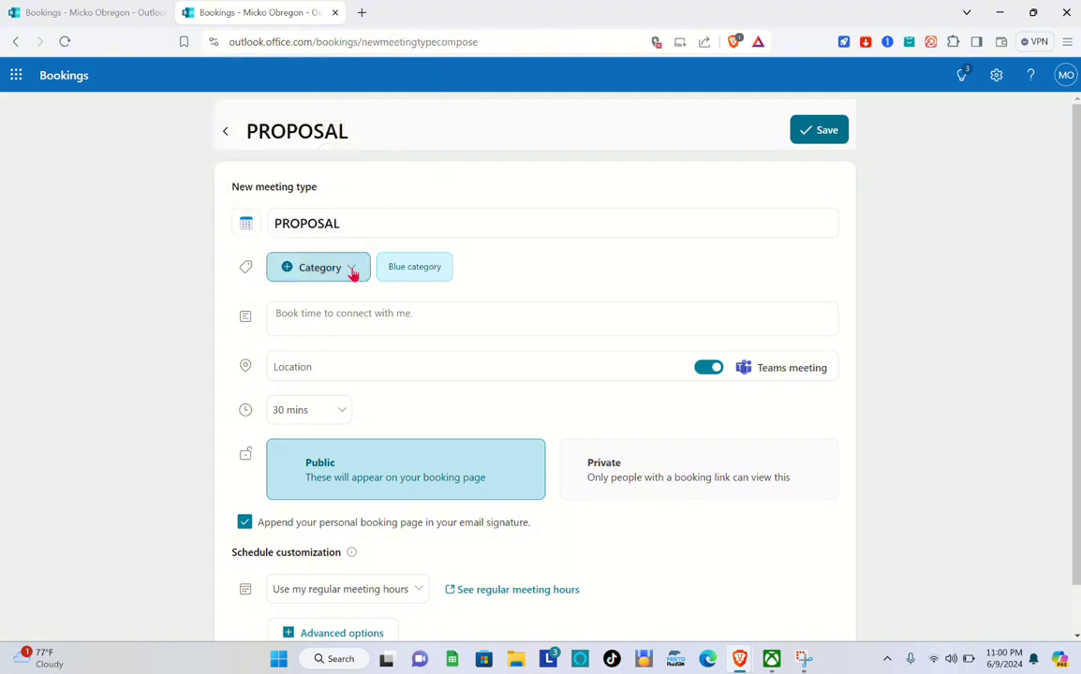
pyautogui.click(321, 362)
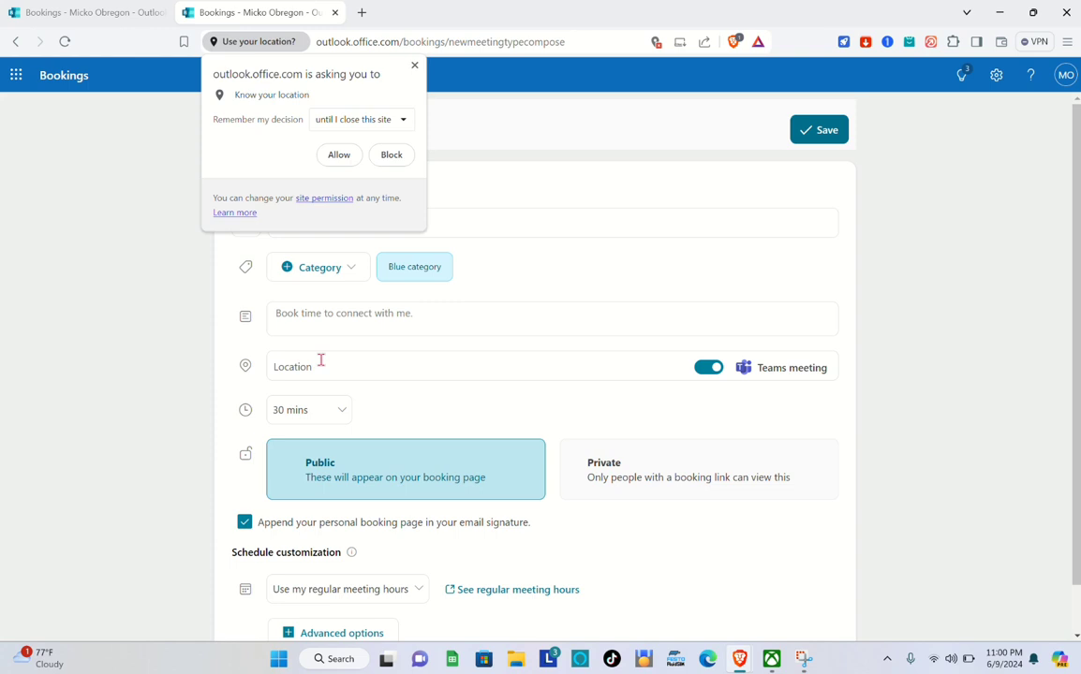
pyautogui.click(415, 67)
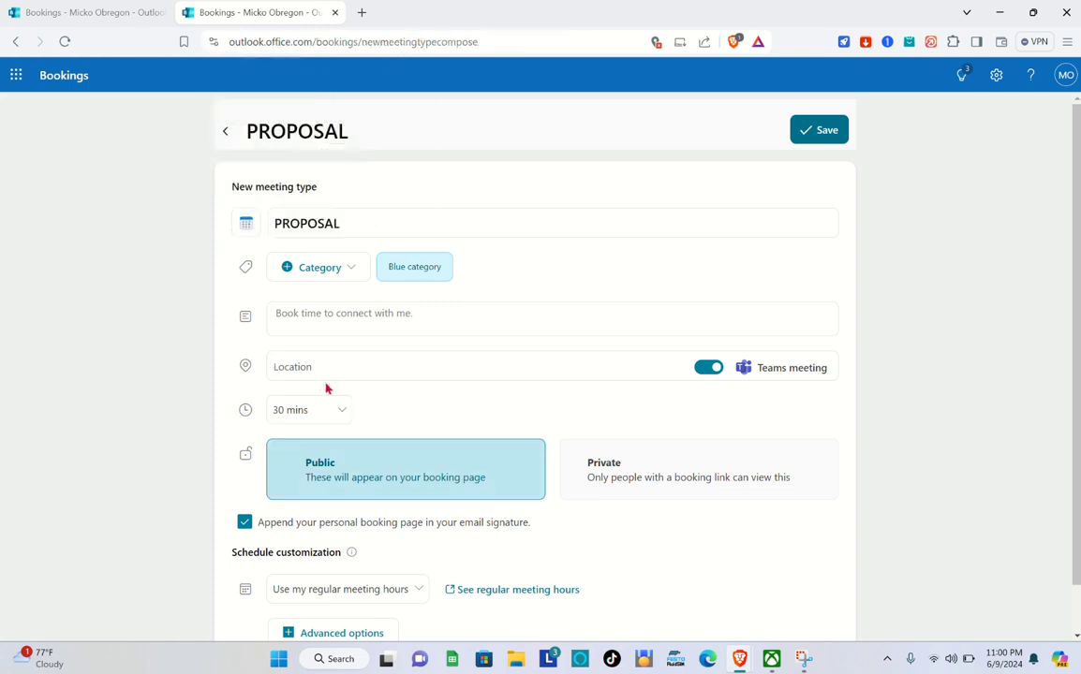
# Step: Set the meeting duration to 30 mins and make the meeting type Private
pyautogui.scroll(-1, 309, 384)
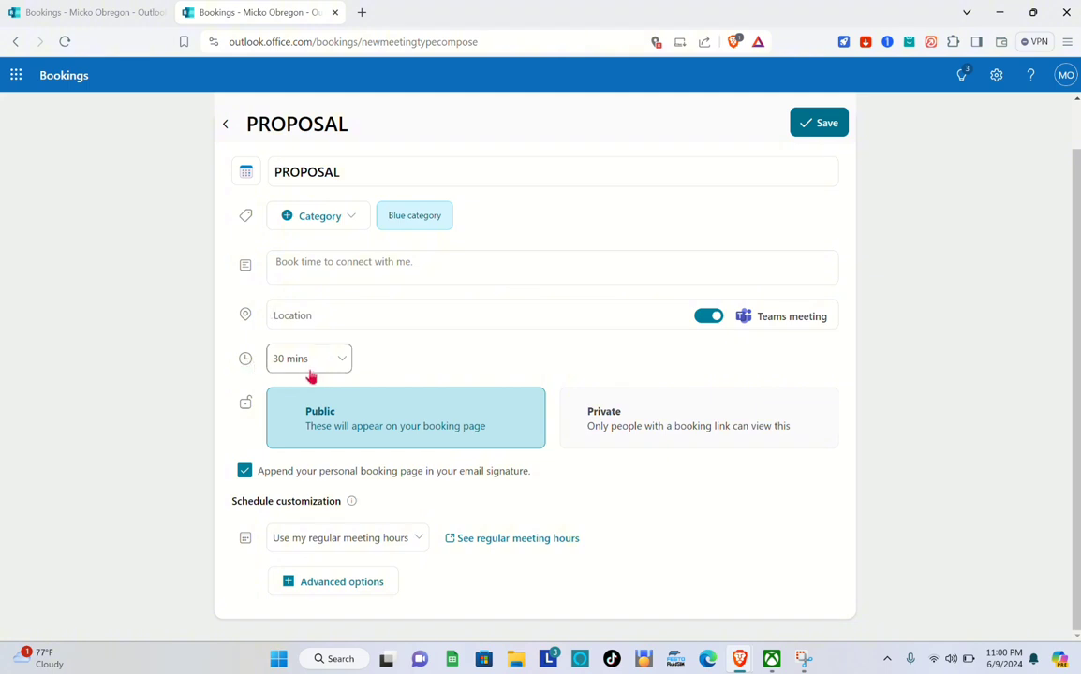
pyautogui.click(339, 369)
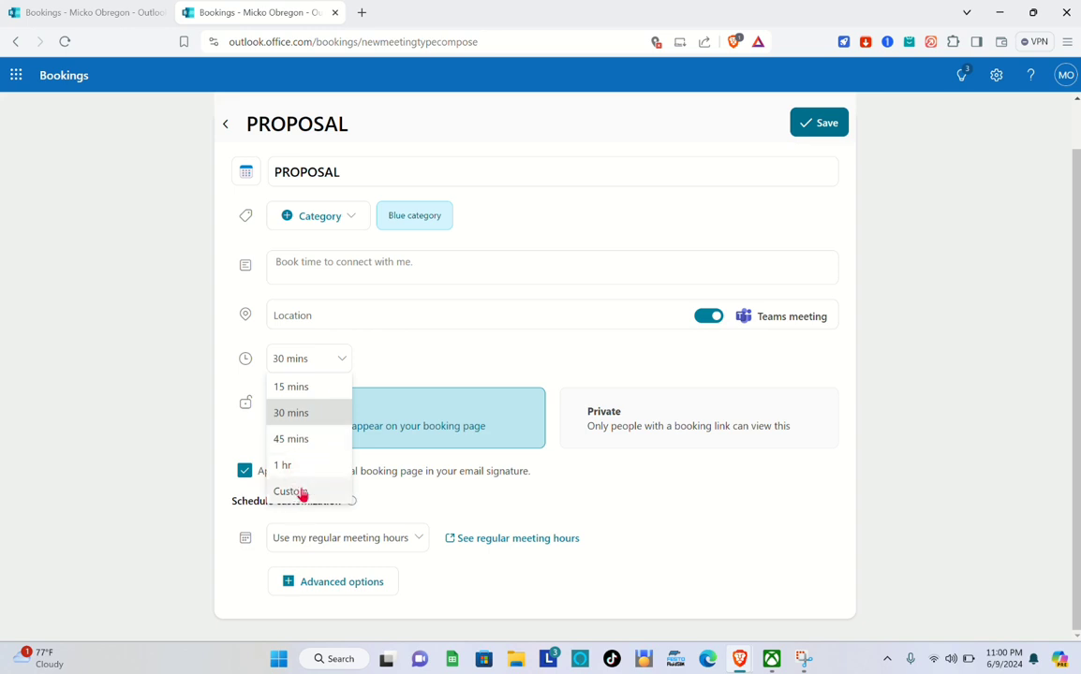
pyautogui.click(294, 413)
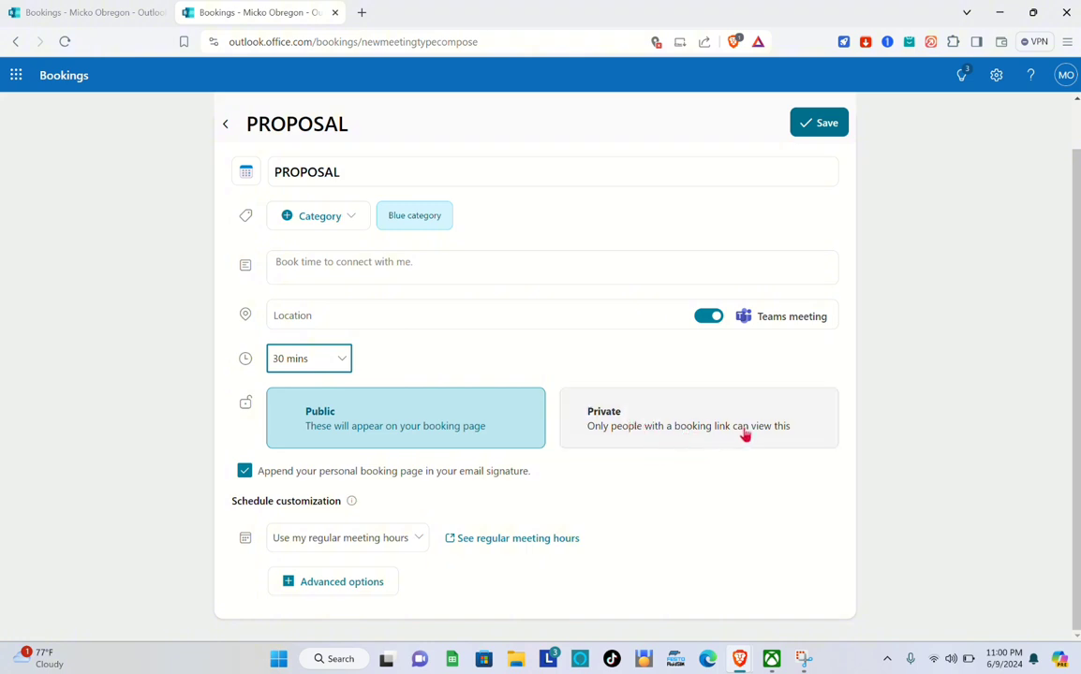
pyautogui.click(647, 412)
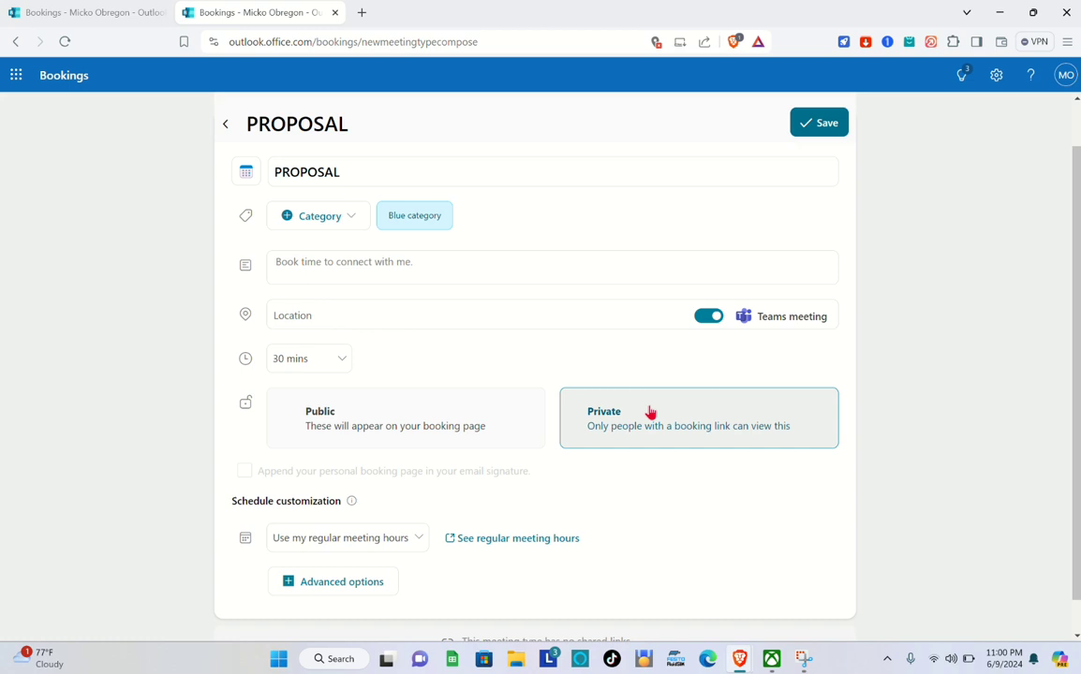
pyautogui.click(620, 393)
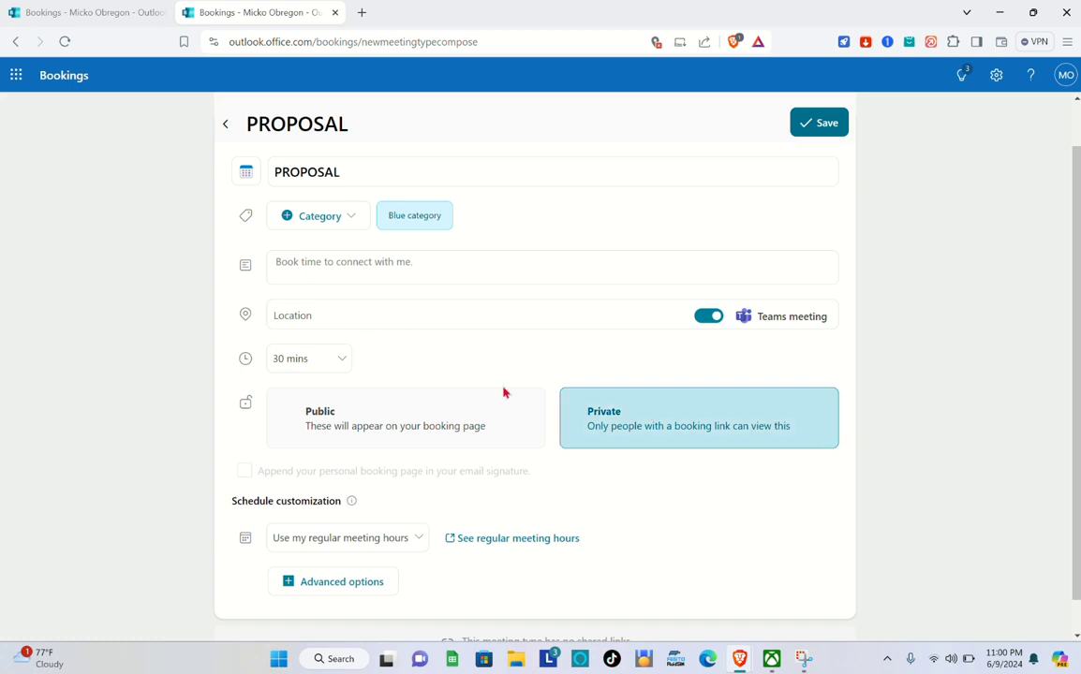
# Step: Use custom availability hours for the meeting type, limited to the date range from 6/10/2024 to 6/20/2024
pyautogui.scroll(-1, 503, 393)
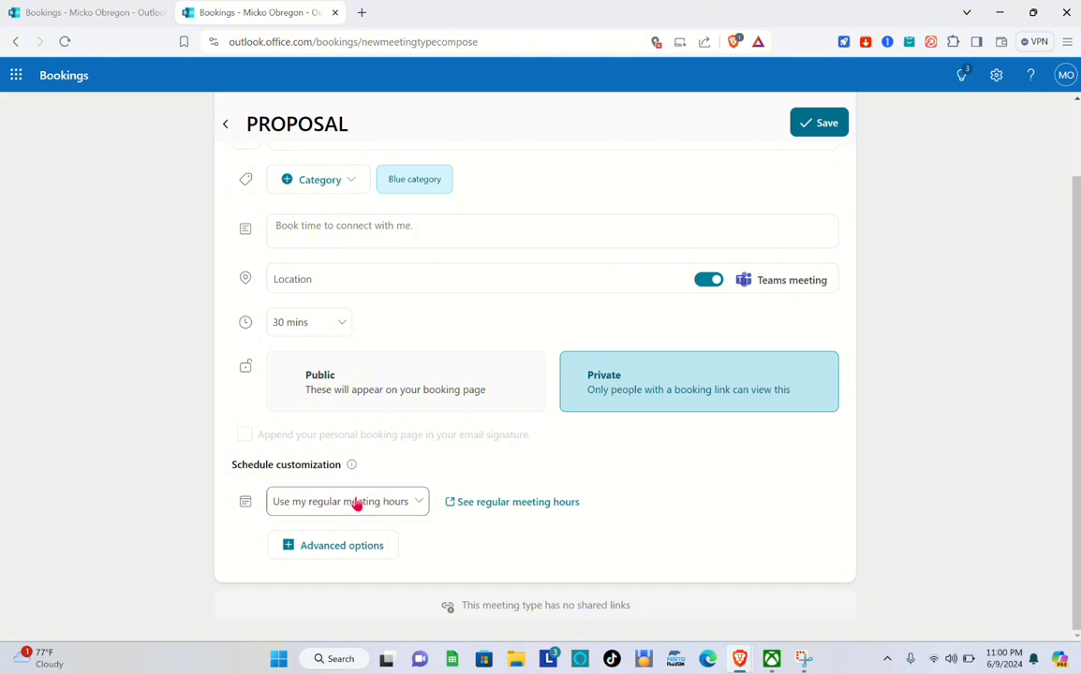
pyautogui.click(418, 504)
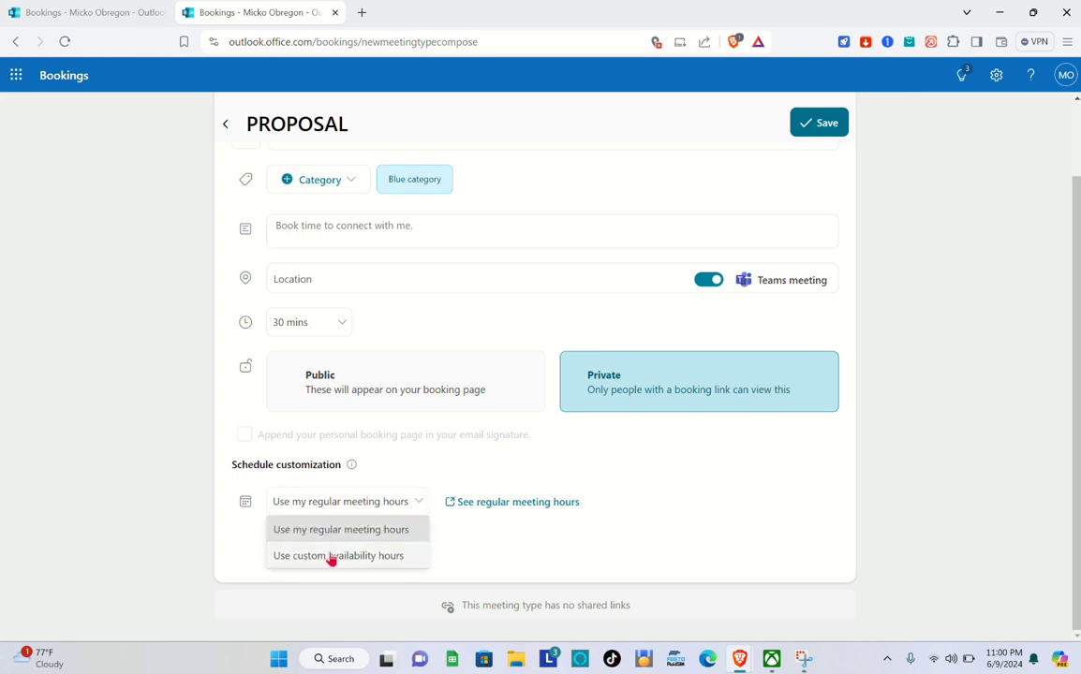
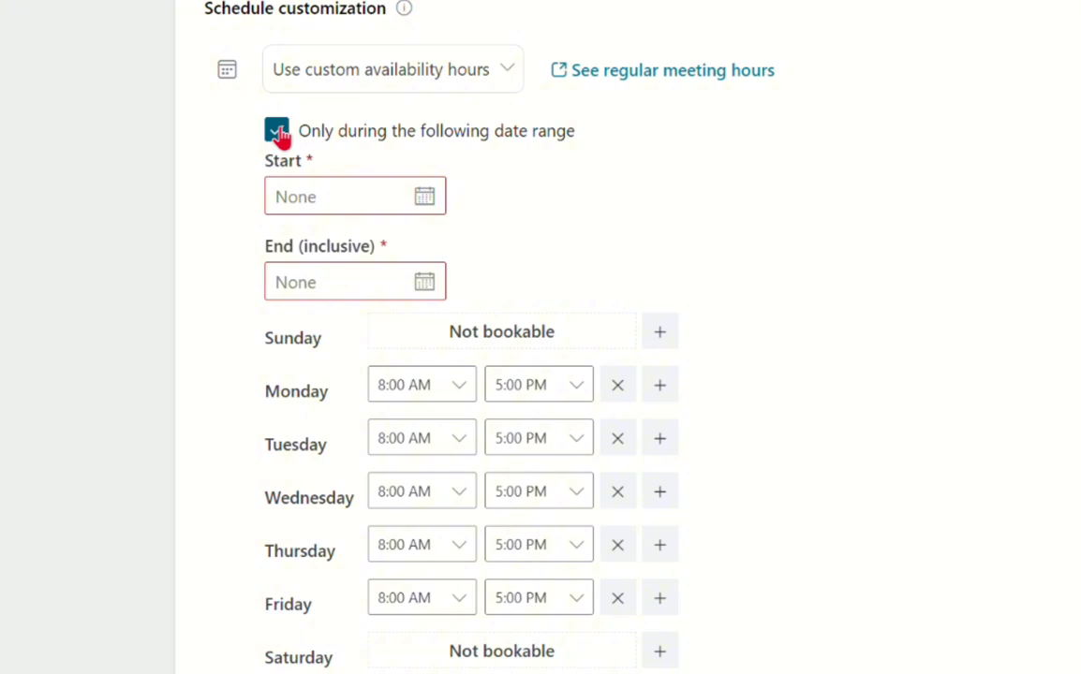
pyautogui.click(422, 196)
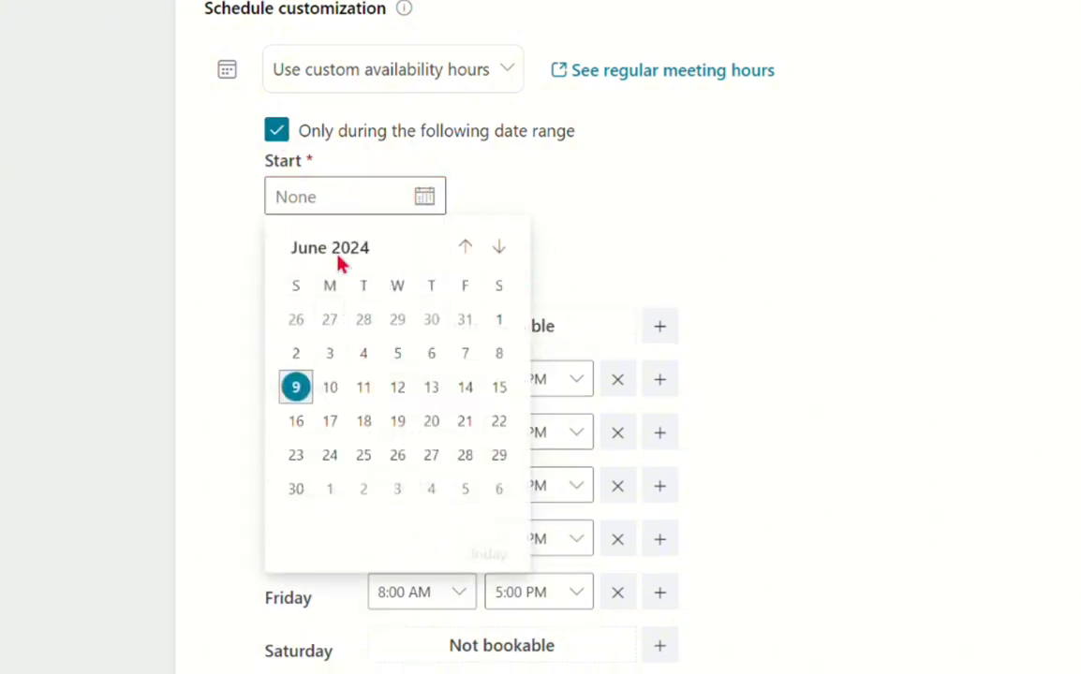
pyautogui.click(330, 390)
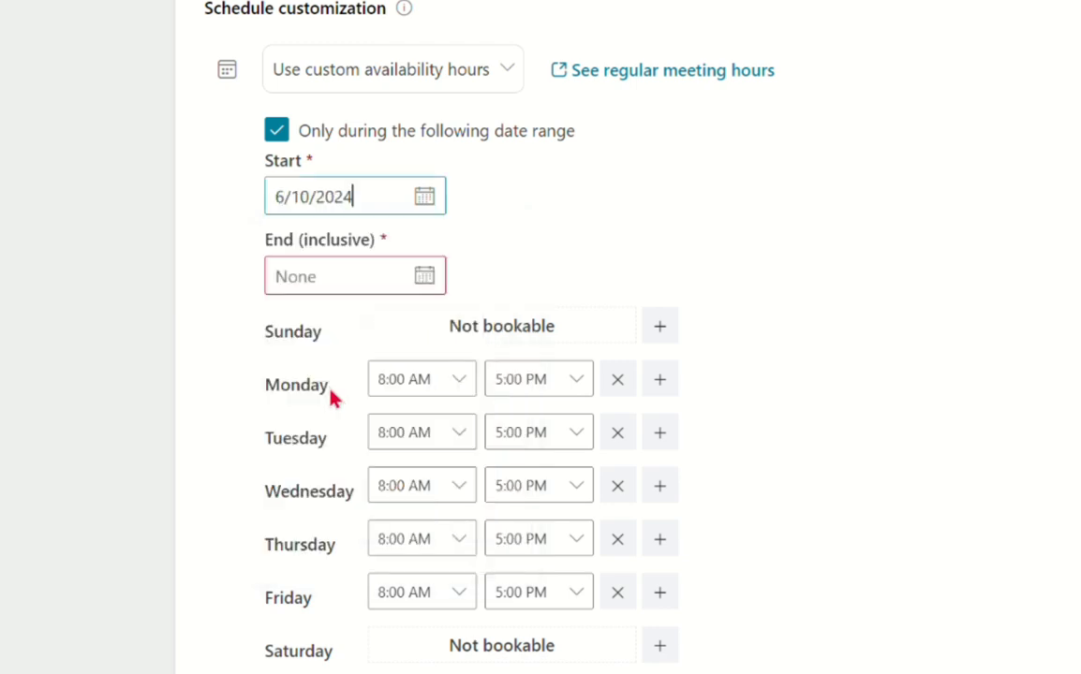
pyautogui.click(347, 281)
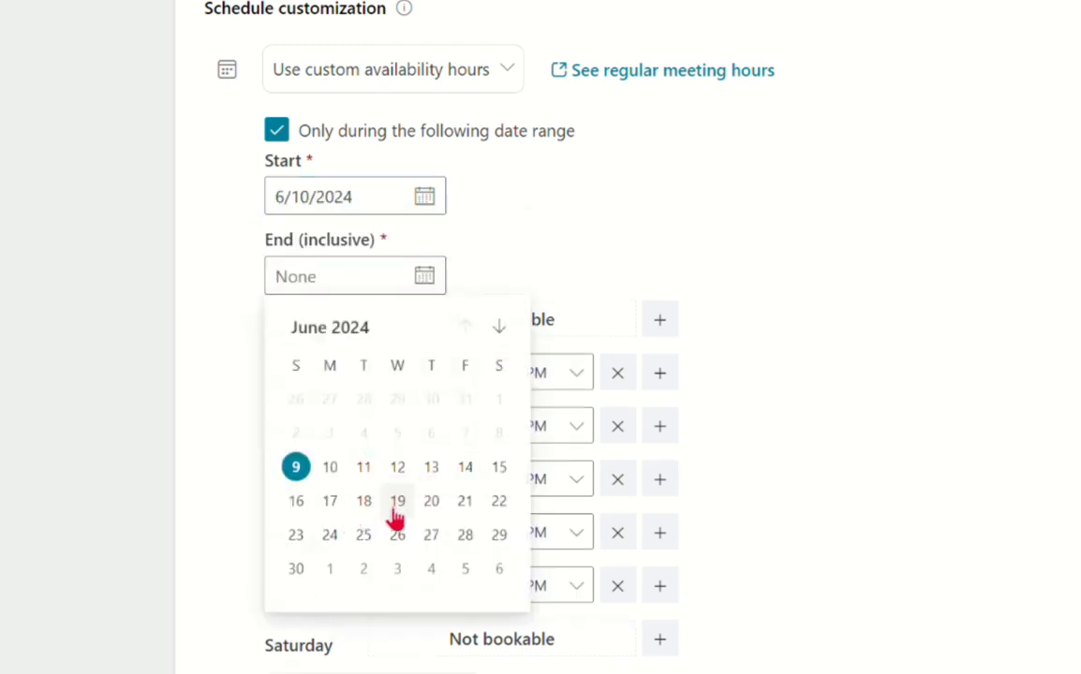
pyautogui.click(431, 503)
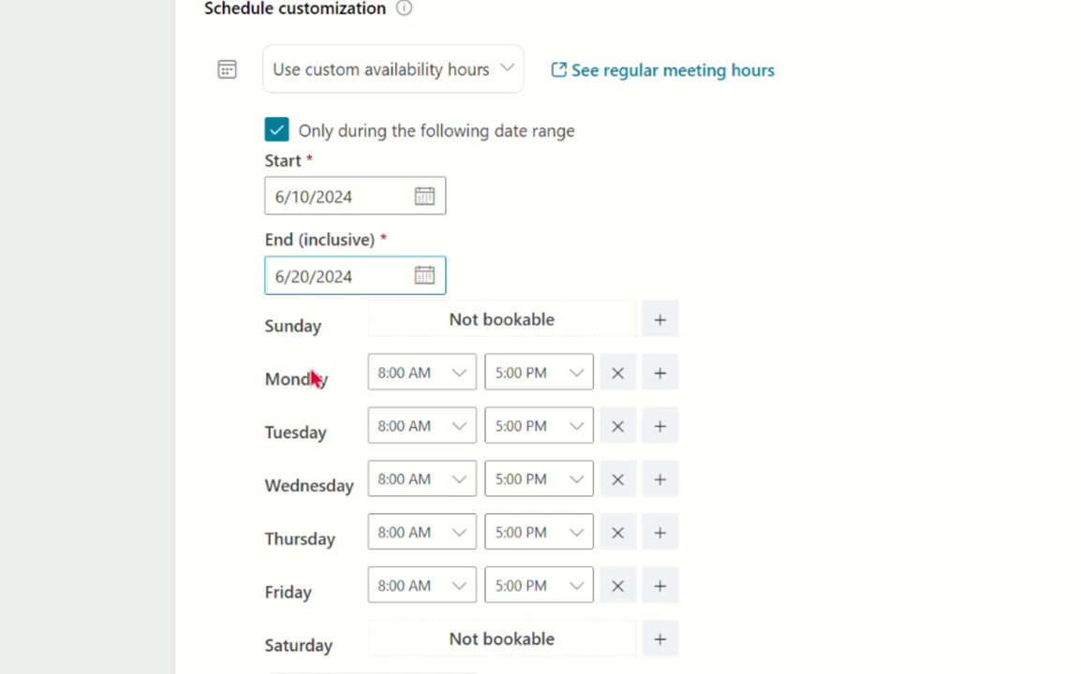
# Step: Set Monday's availability to start at 9:00 AM
pyautogui.click(462, 379)
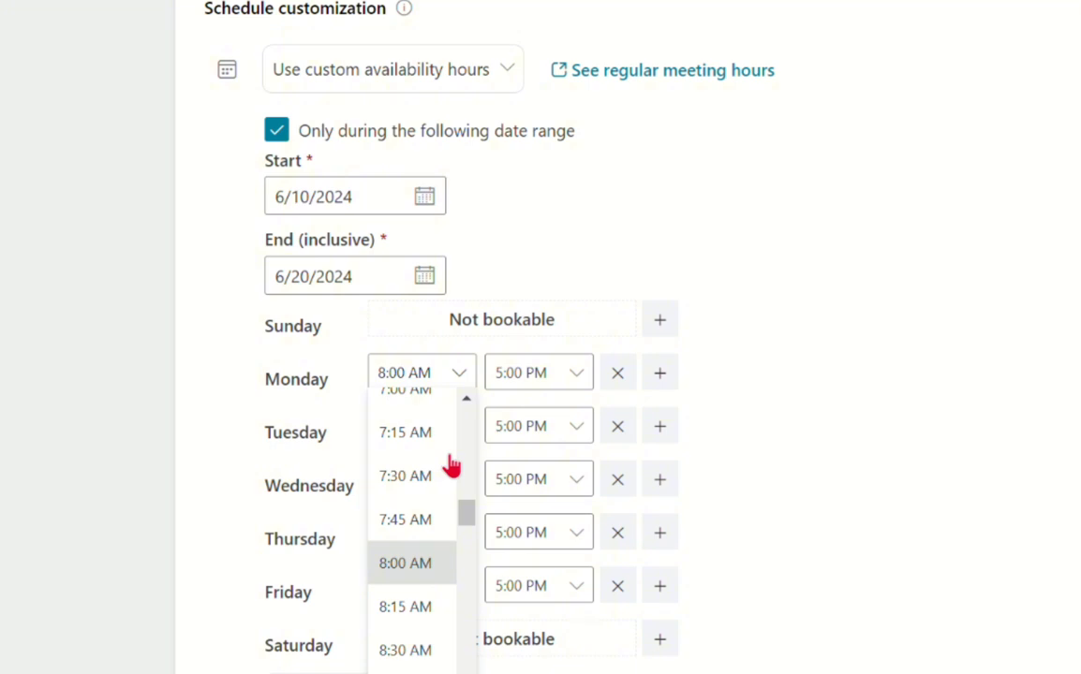
pyautogui.scroll(-1, 450, 468)
pyautogui.scroll(-2, 426, 599)
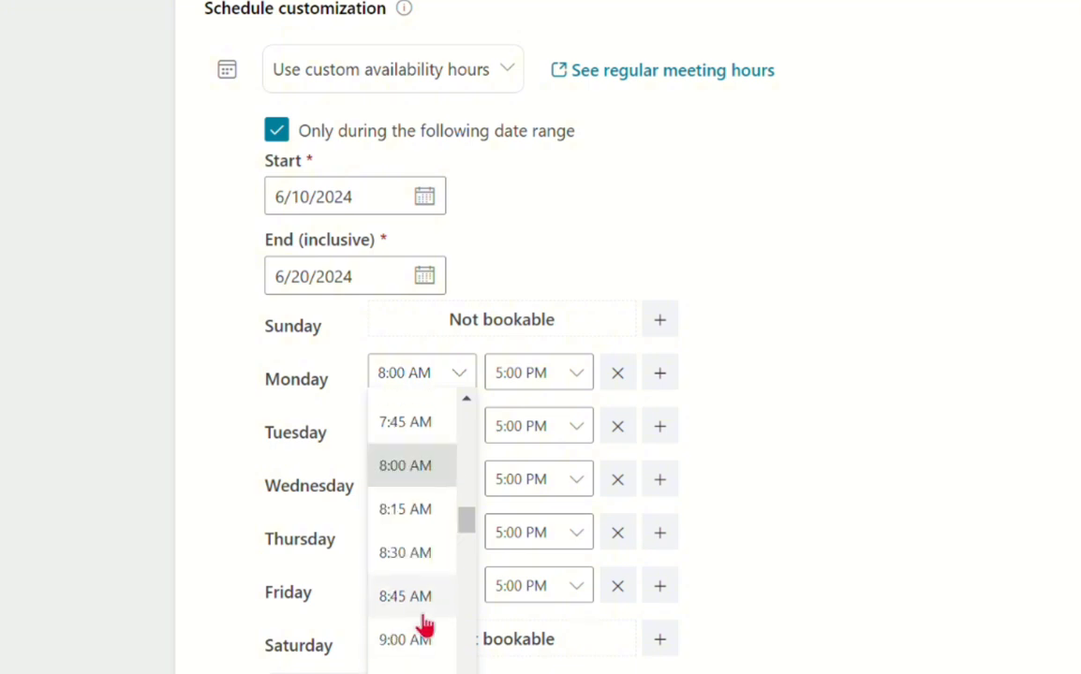
pyautogui.click(418, 642)
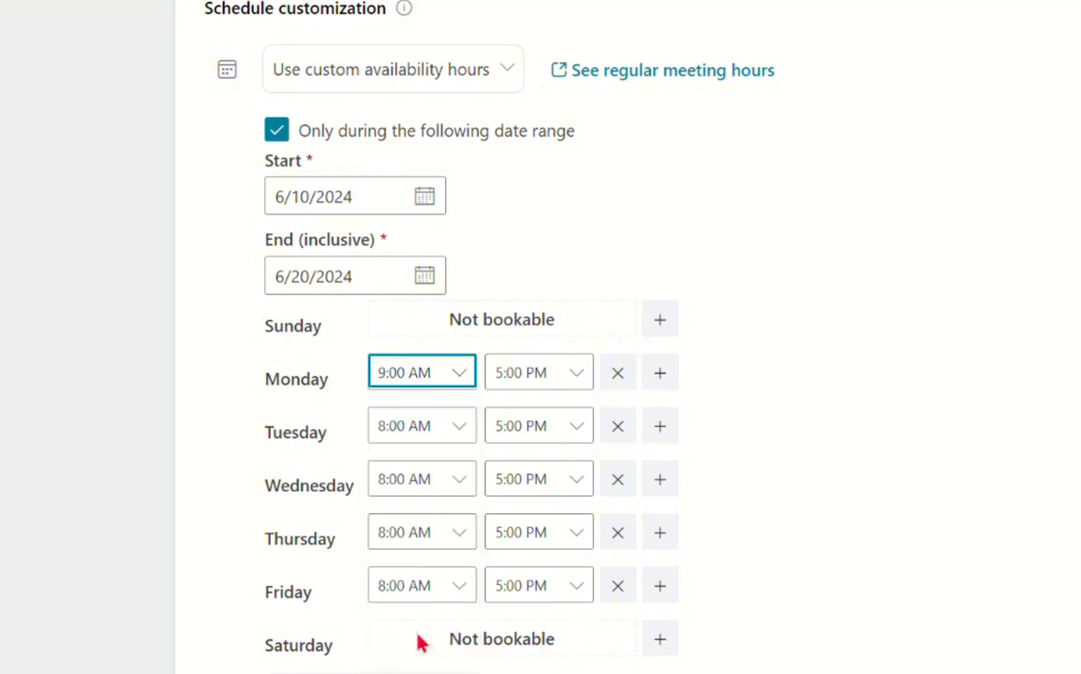
# Step: Set Monday's availability to end at 12:00 PM
pyautogui.click(578, 377)
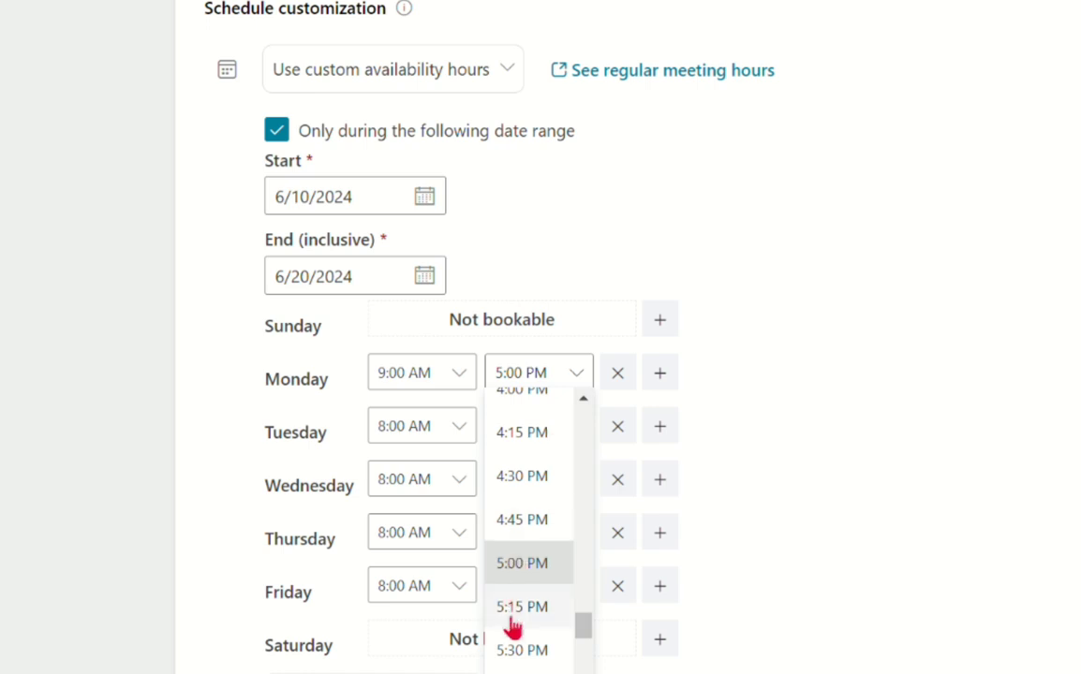
pyautogui.scroll(7, 538, 534)
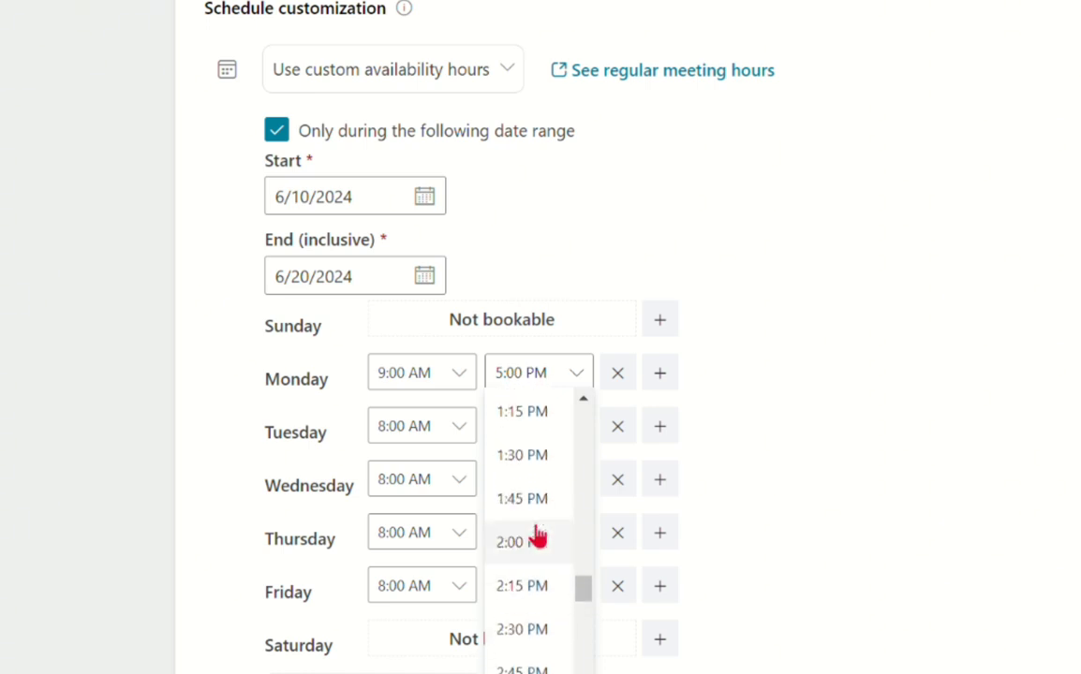
pyautogui.scroll(2, 537, 535)
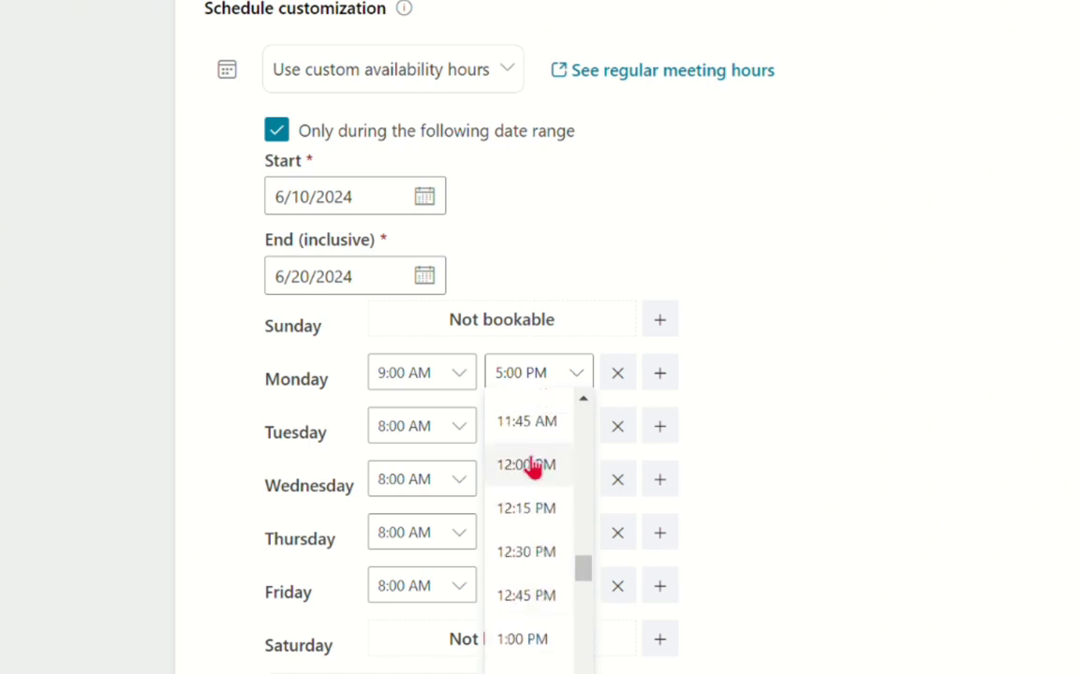
pyautogui.click(530, 473)
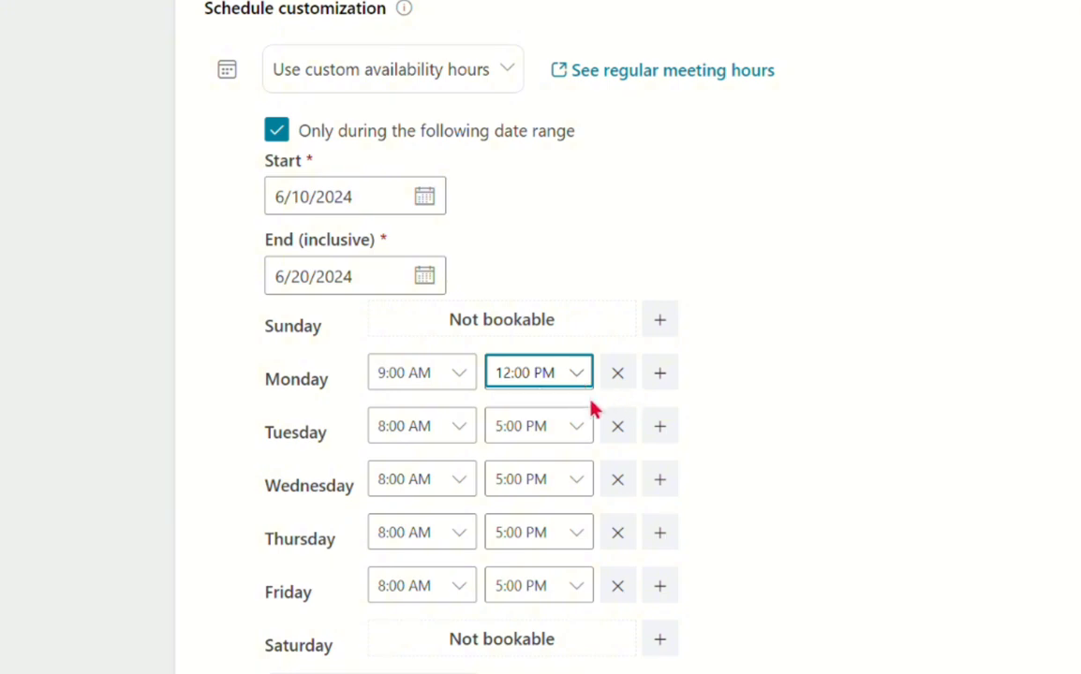
# Step: Add a second Monday time slot that starts at 1:00 PM
pyautogui.click(661, 374)
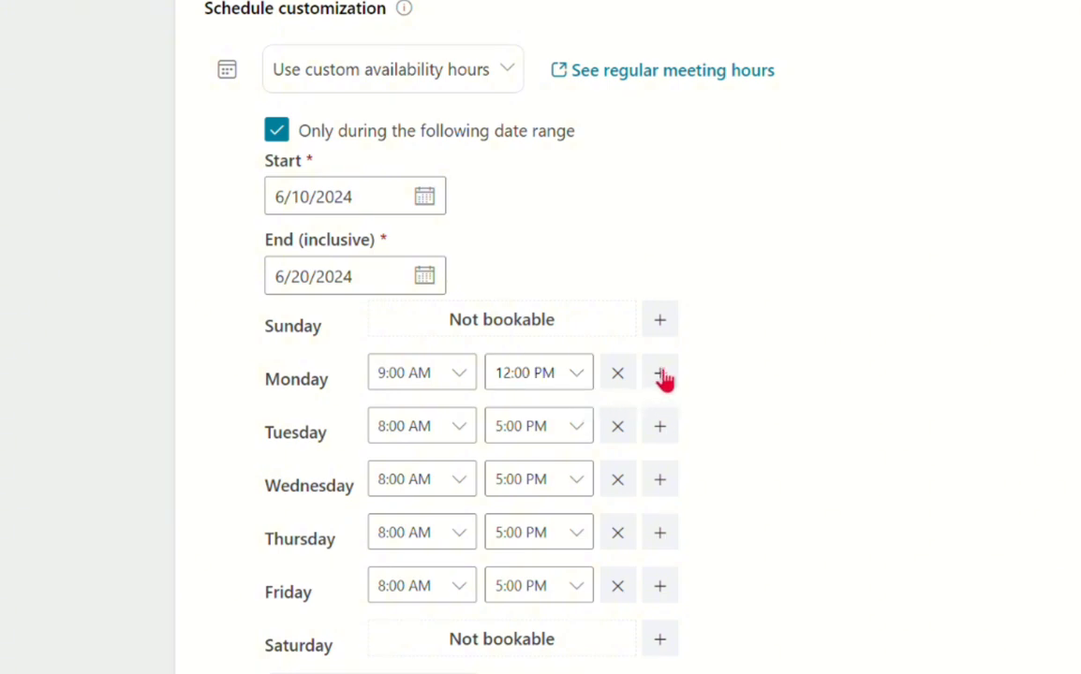
pyautogui.click(461, 420)
pyautogui.scroll(-5, 418, 657)
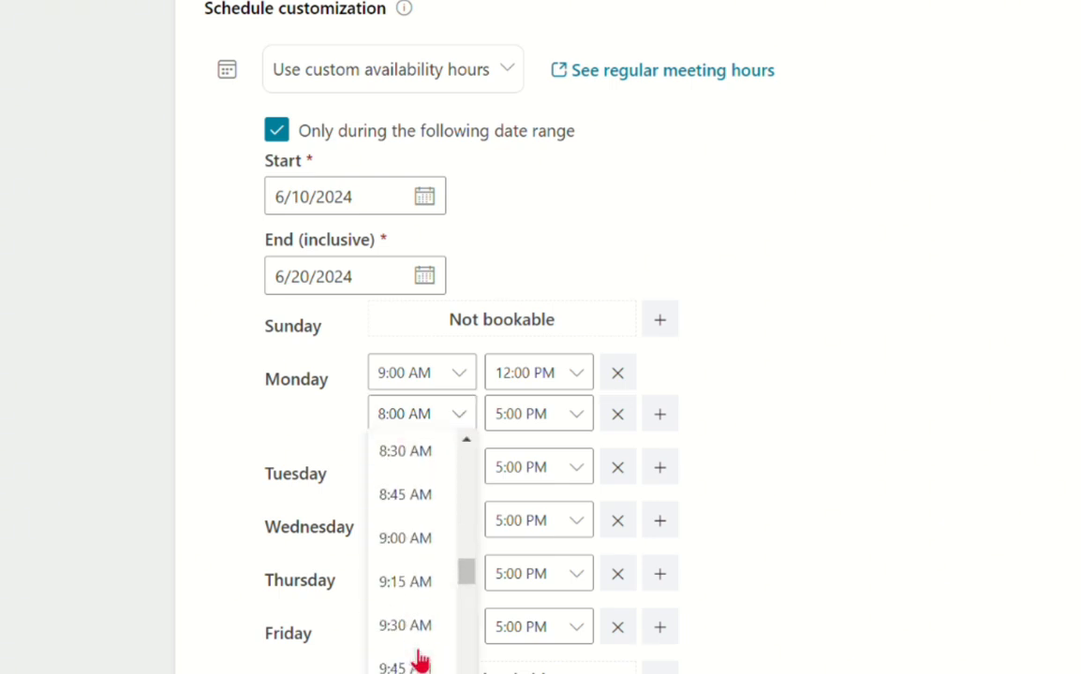
pyautogui.scroll(-4, 419, 659)
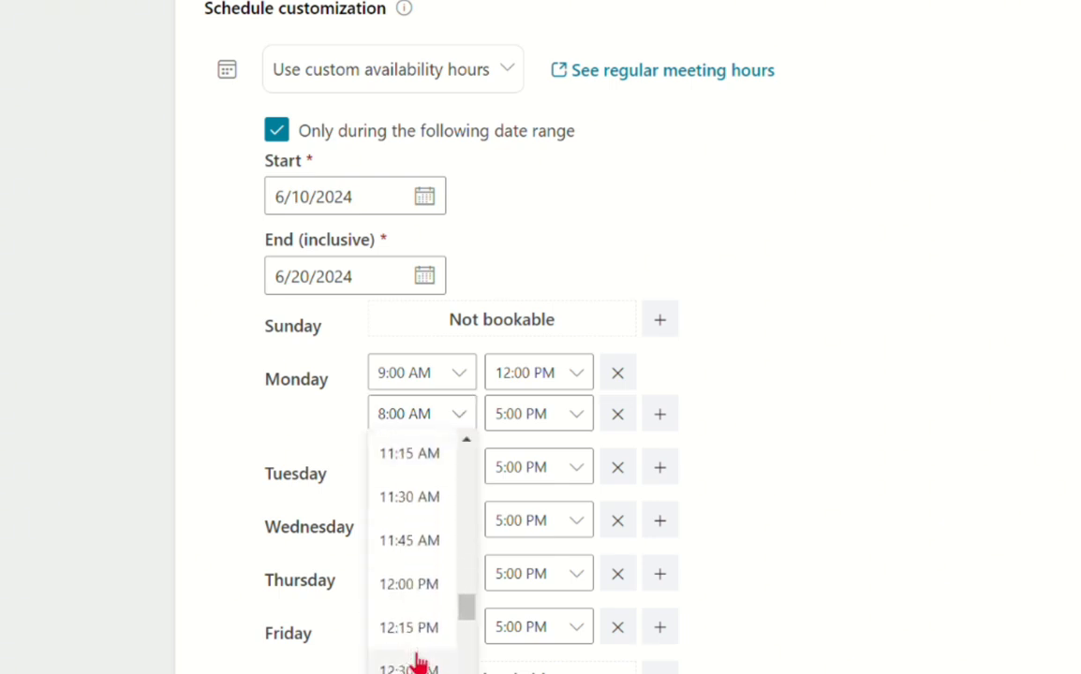
pyautogui.scroll(-1, 416, 660)
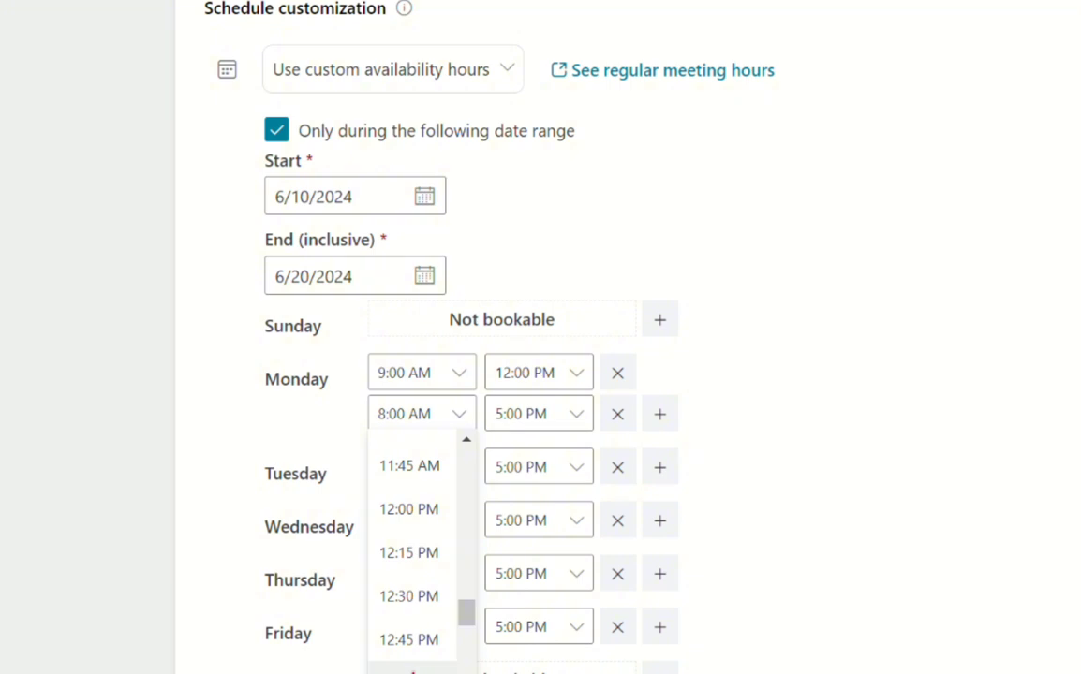
pyautogui.scroll(-1, 412, 661)
pyautogui.click(412, 656)
pyautogui.click(777, 476)
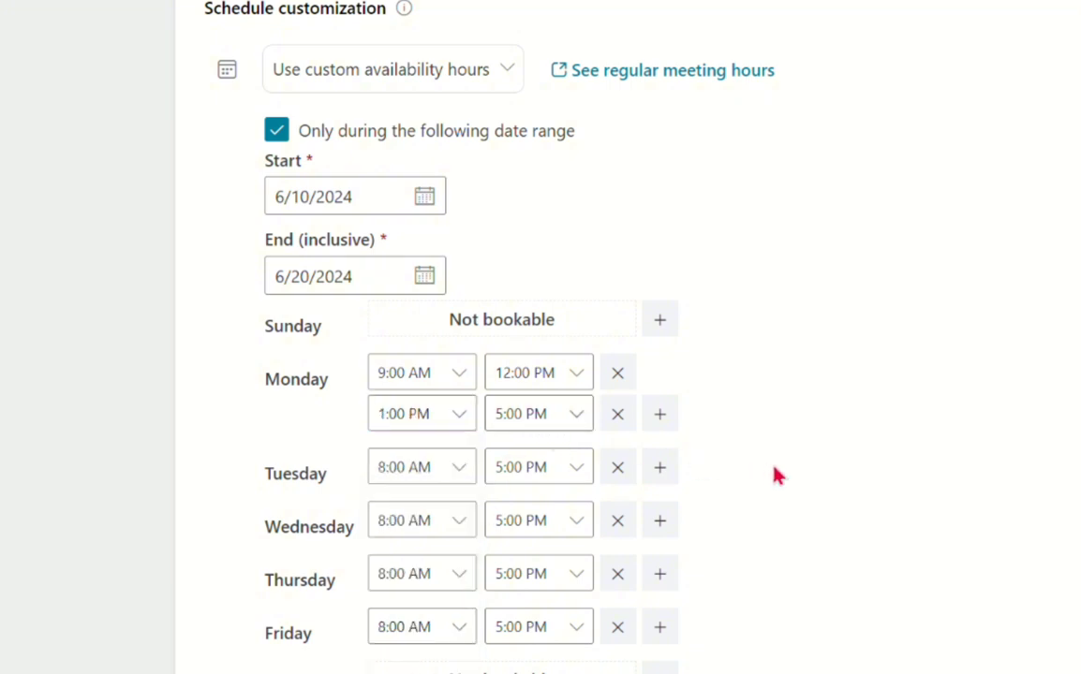
# Step: Set Tuesday's availability to run from 9:00 AM to 12:00 PM
pyautogui.click(466, 468)
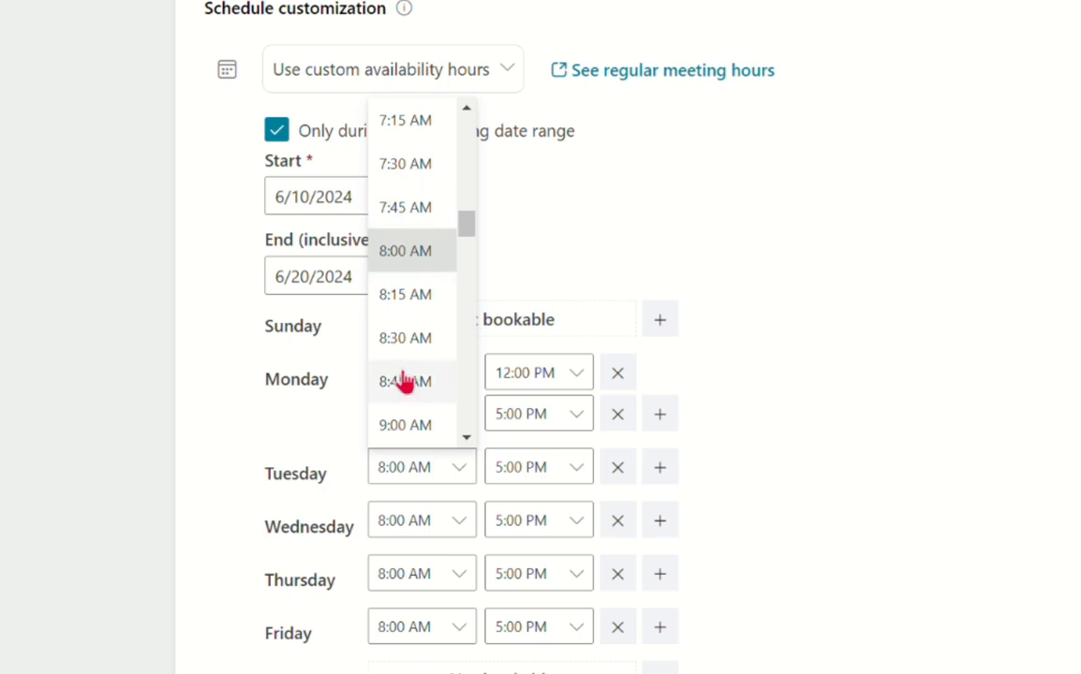
pyautogui.scroll(-1, 405, 378)
pyautogui.click(411, 349)
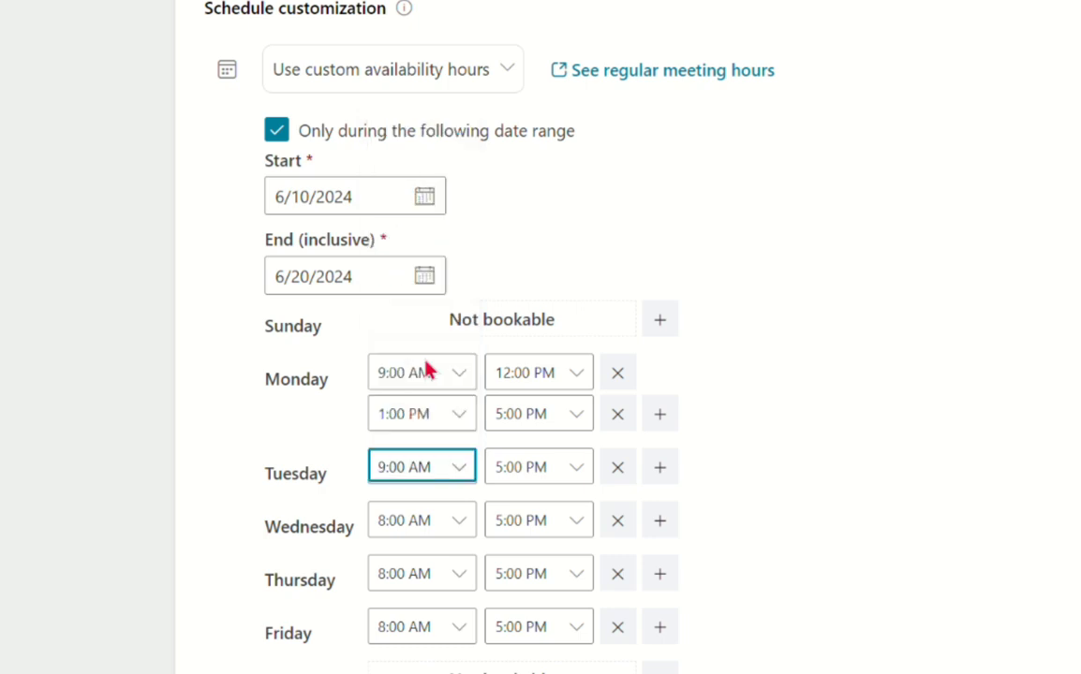
pyautogui.click(580, 475)
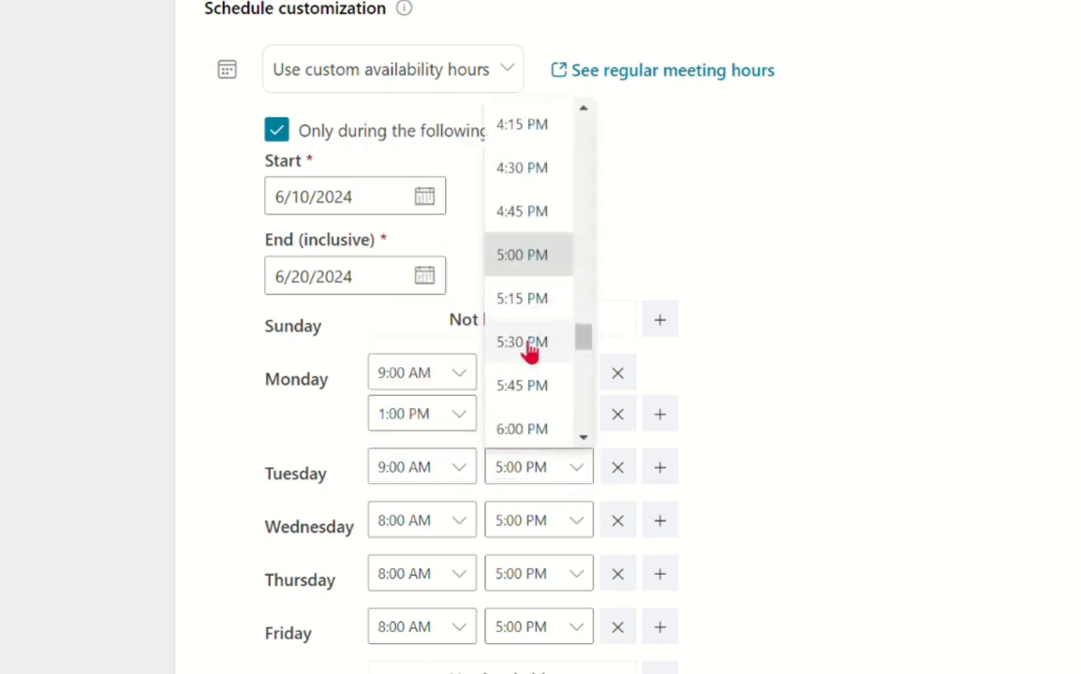
pyautogui.scroll(3, 529, 349)
pyautogui.scroll(-4, 529, 349)
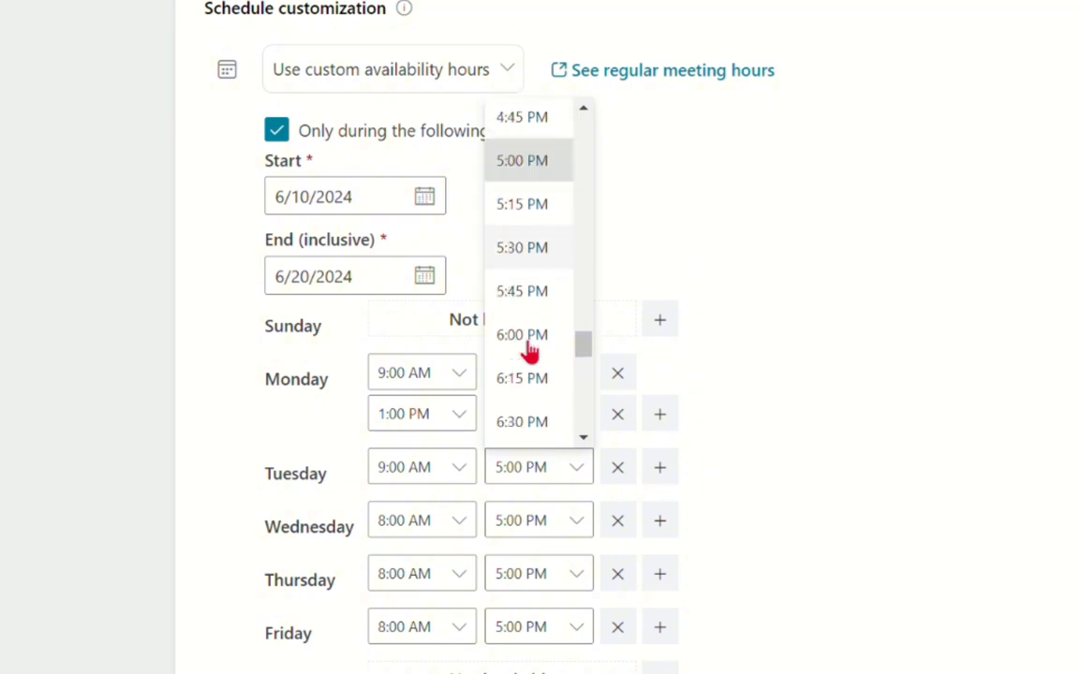
pyautogui.scroll(10, 529, 349)
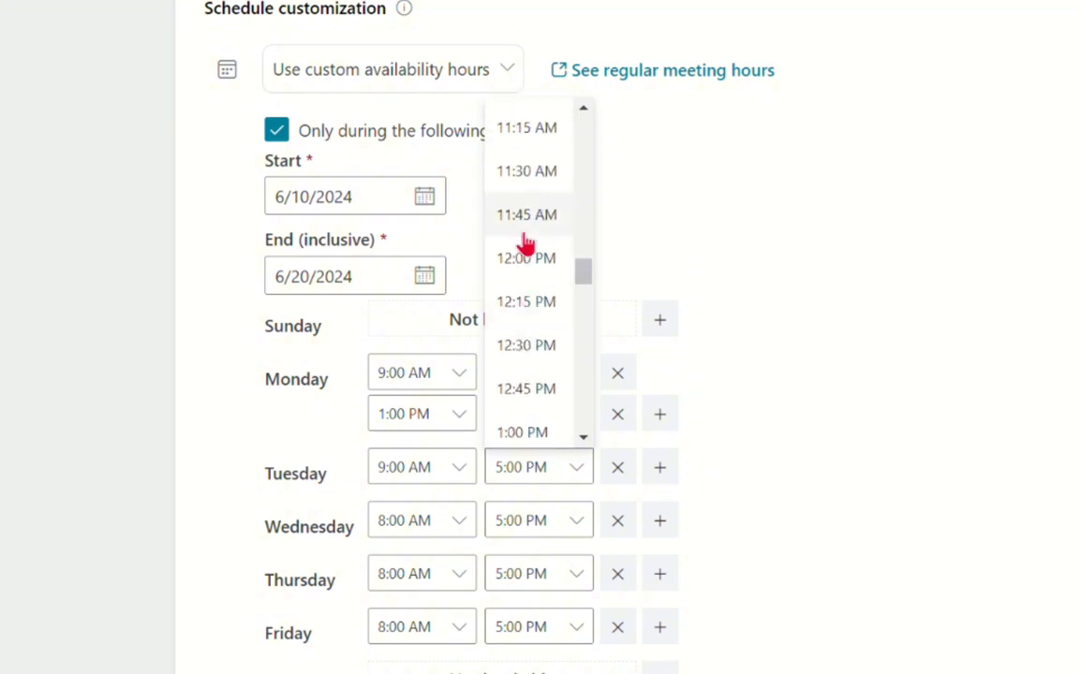
pyautogui.click(522, 258)
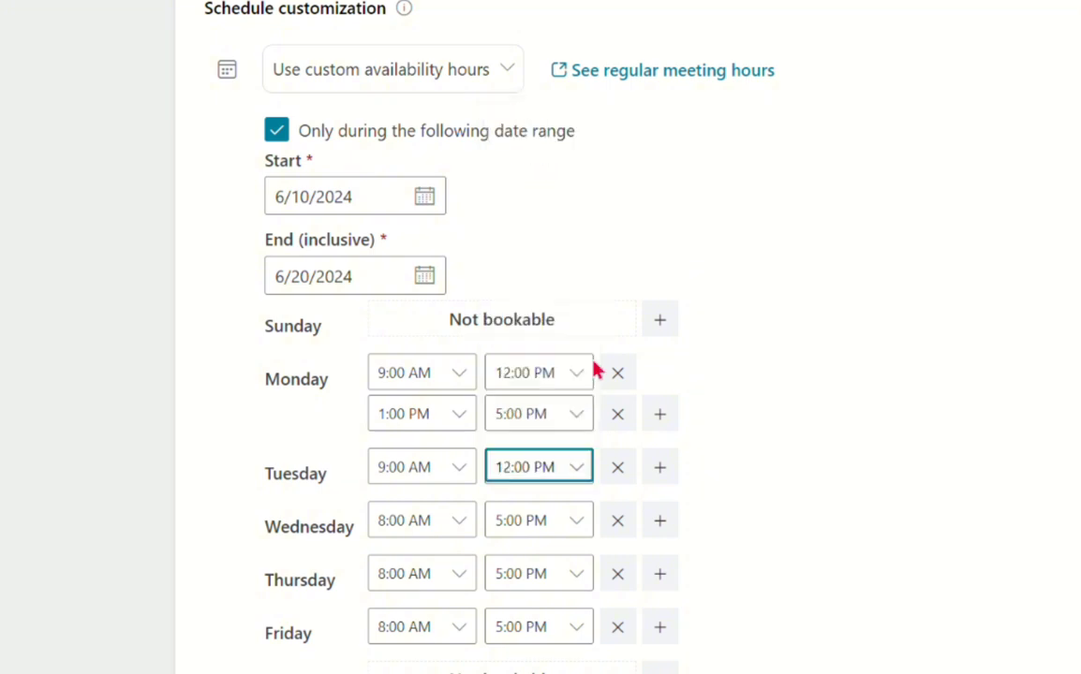
# Step: Add a second Tuesday time slot that starts at 1:00 PM
pyautogui.click(662, 469)
pyautogui.click(440, 510)
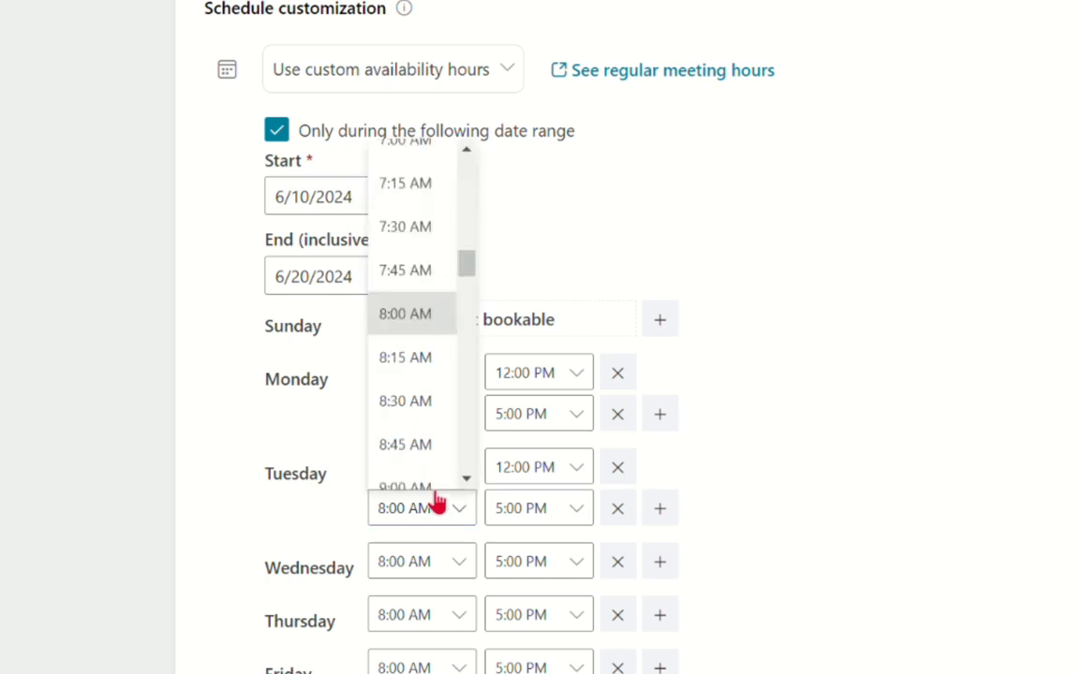
pyautogui.scroll(-5, 398, 398)
pyautogui.scroll(-4, 398, 398)
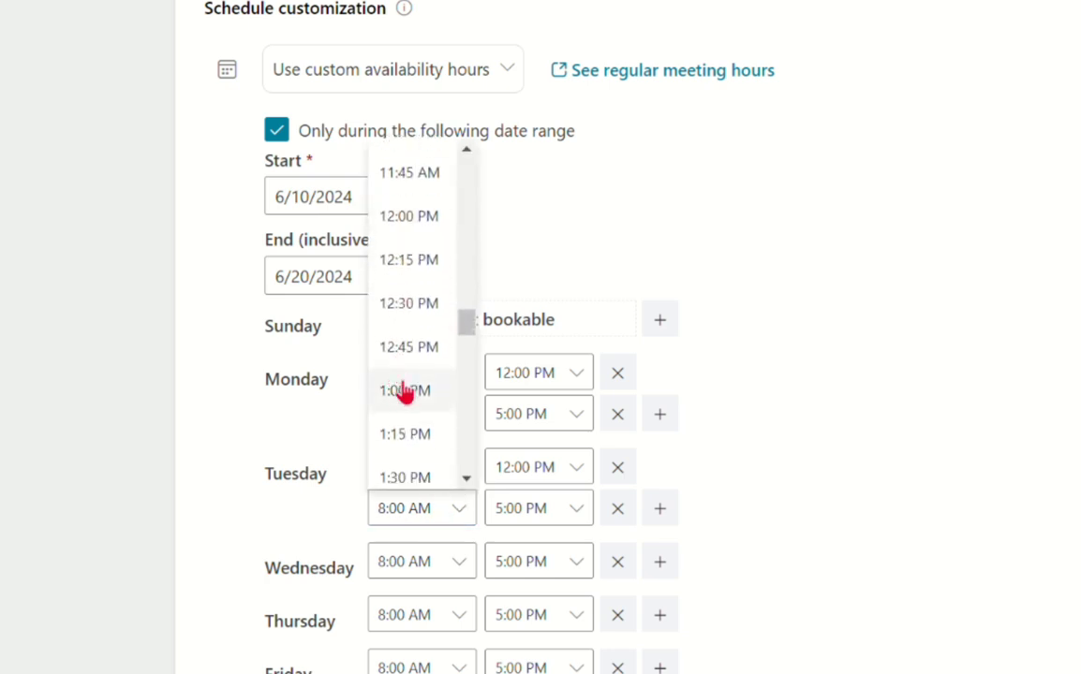
pyautogui.click(405, 398)
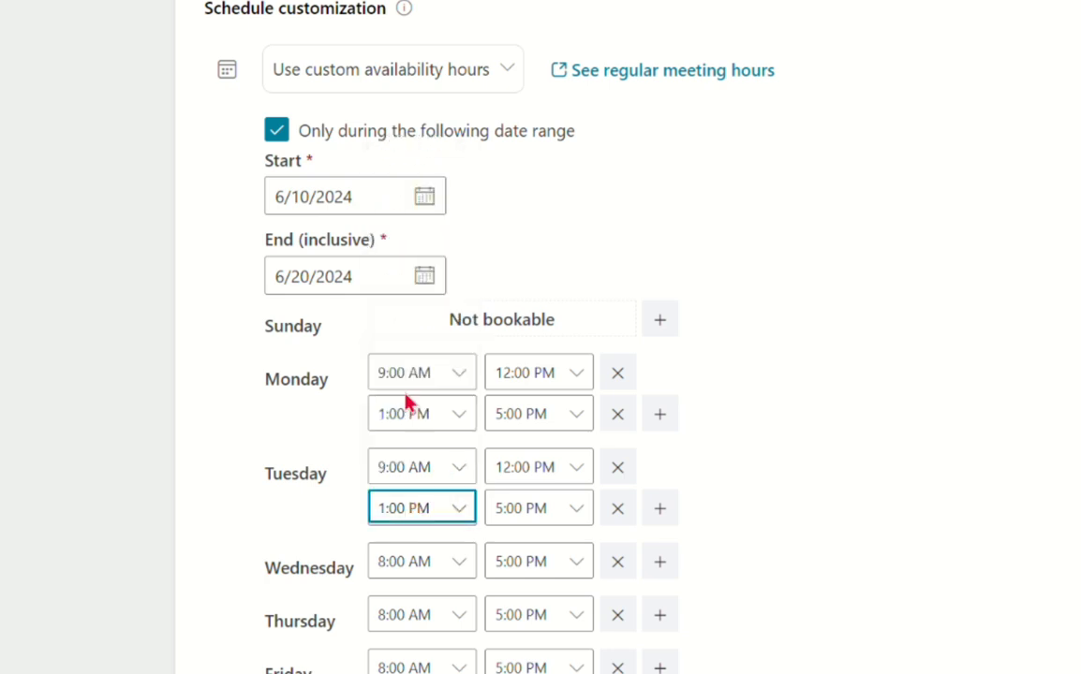
# Step: Set the availability start time for Wednesday, Thursday and Friday to 9:00 AM
pyautogui.click(456, 580)
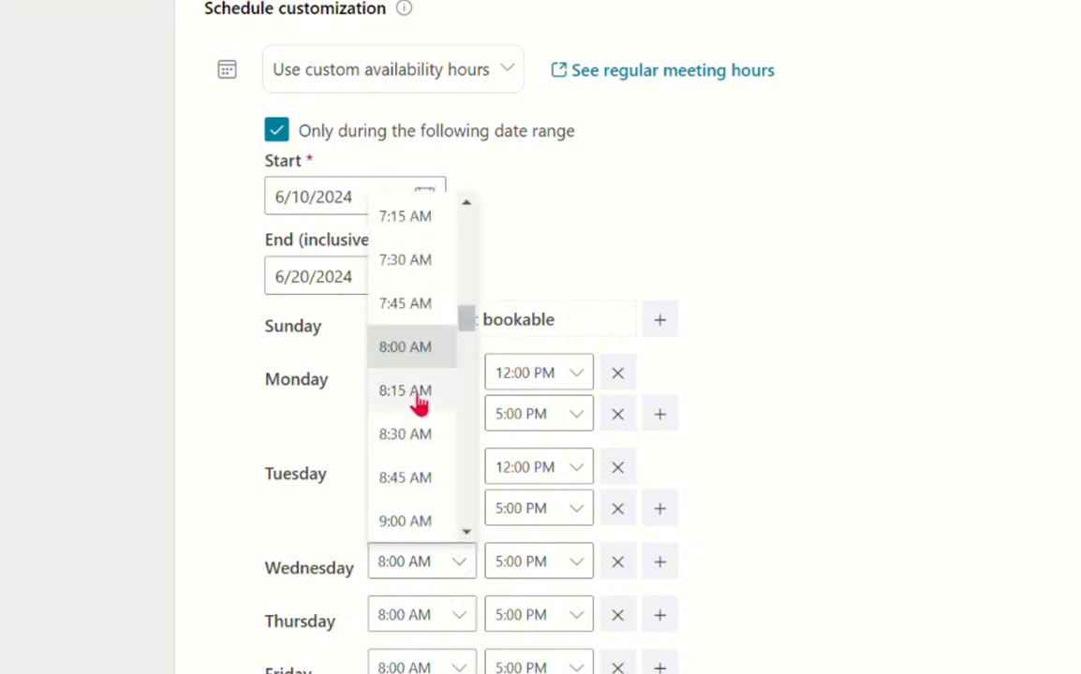
pyautogui.click(416, 523)
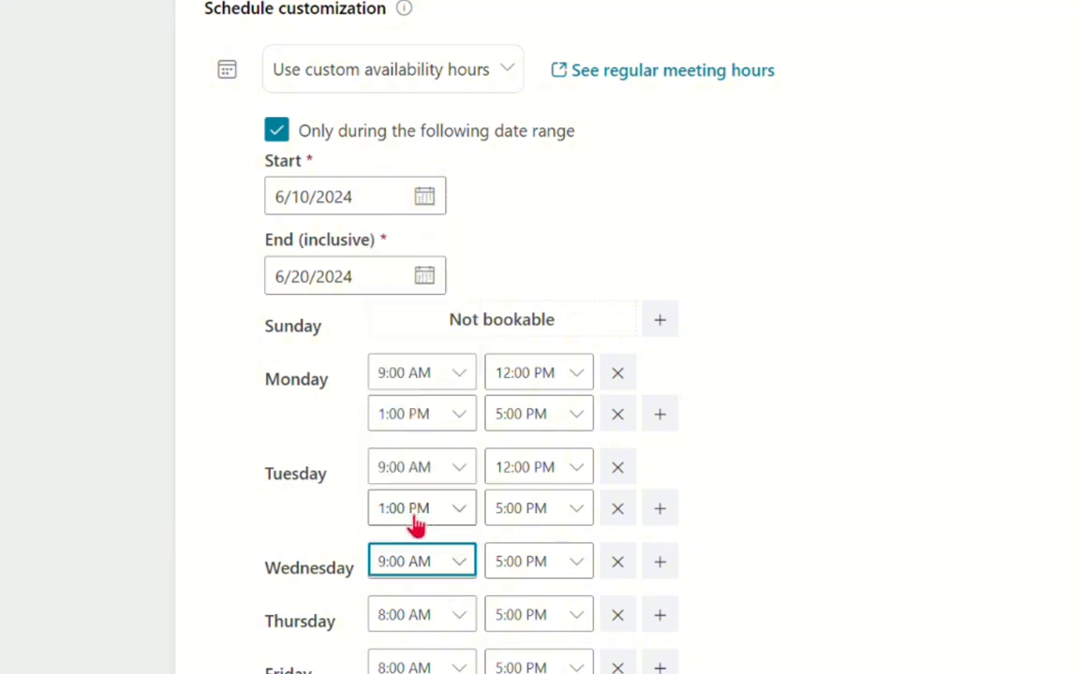
pyautogui.click(444, 633)
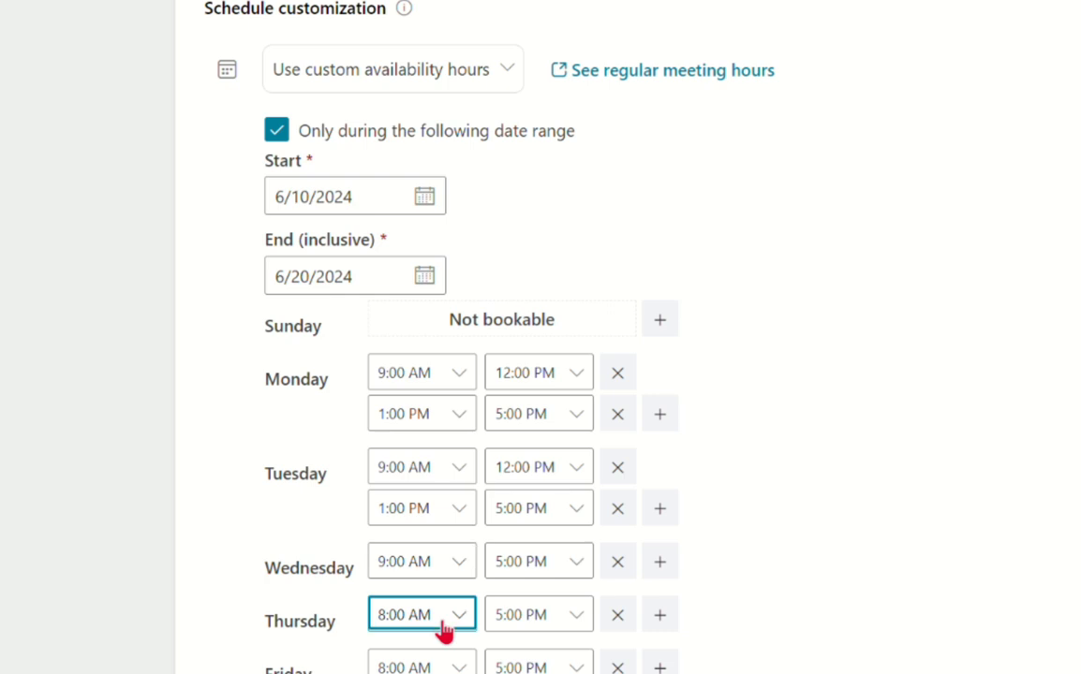
pyautogui.click(413, 582)
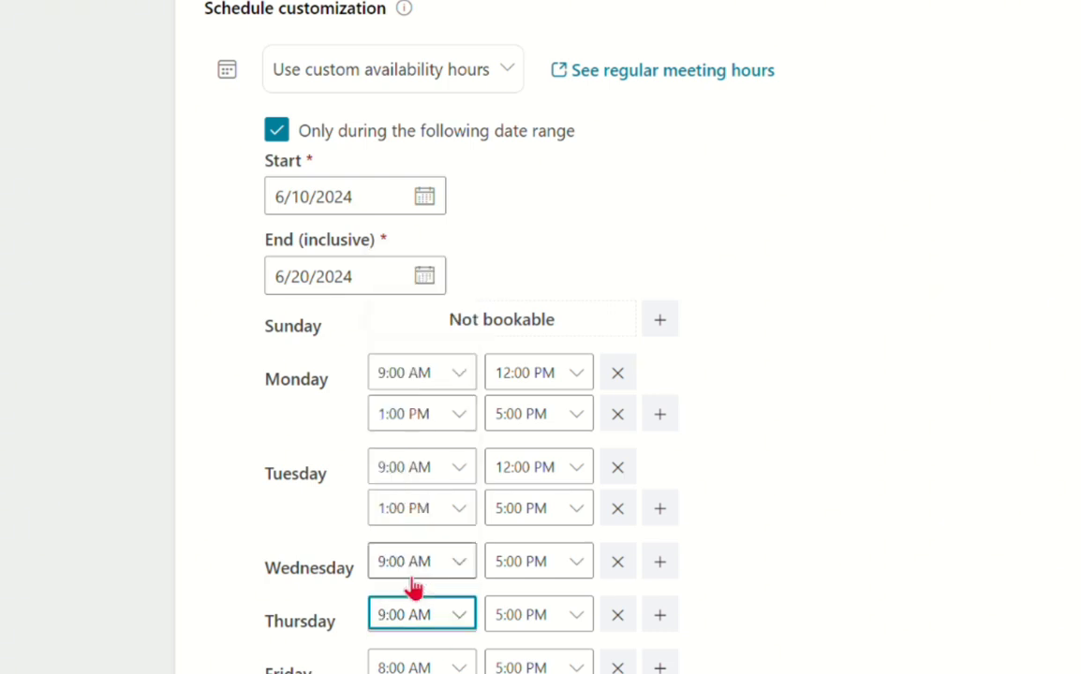
pyautogui.click(436, 667)
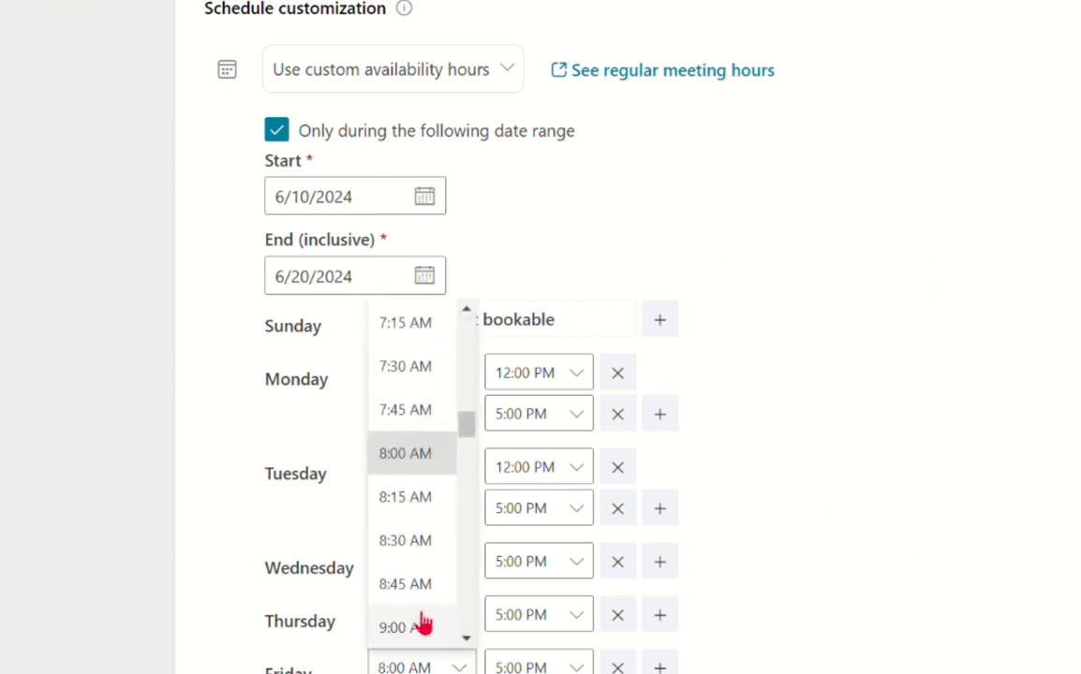
pyautogui.click(425, 633)
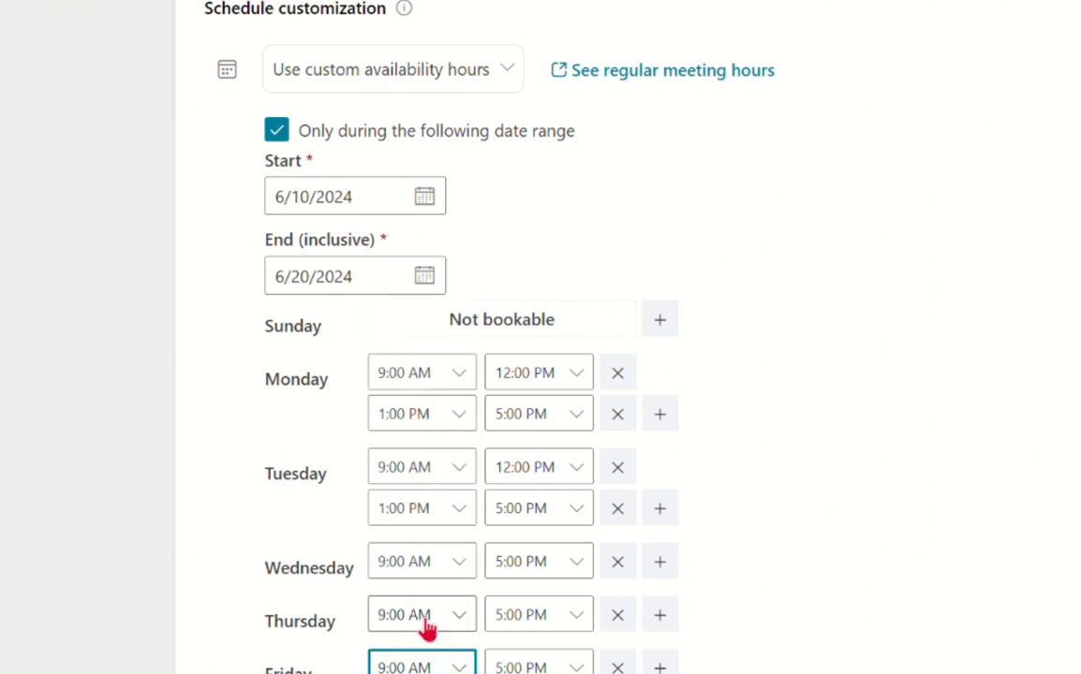
# Step: Set Wednesday's availability to end at 12:00 PM
pyautogui.click(566, 576)
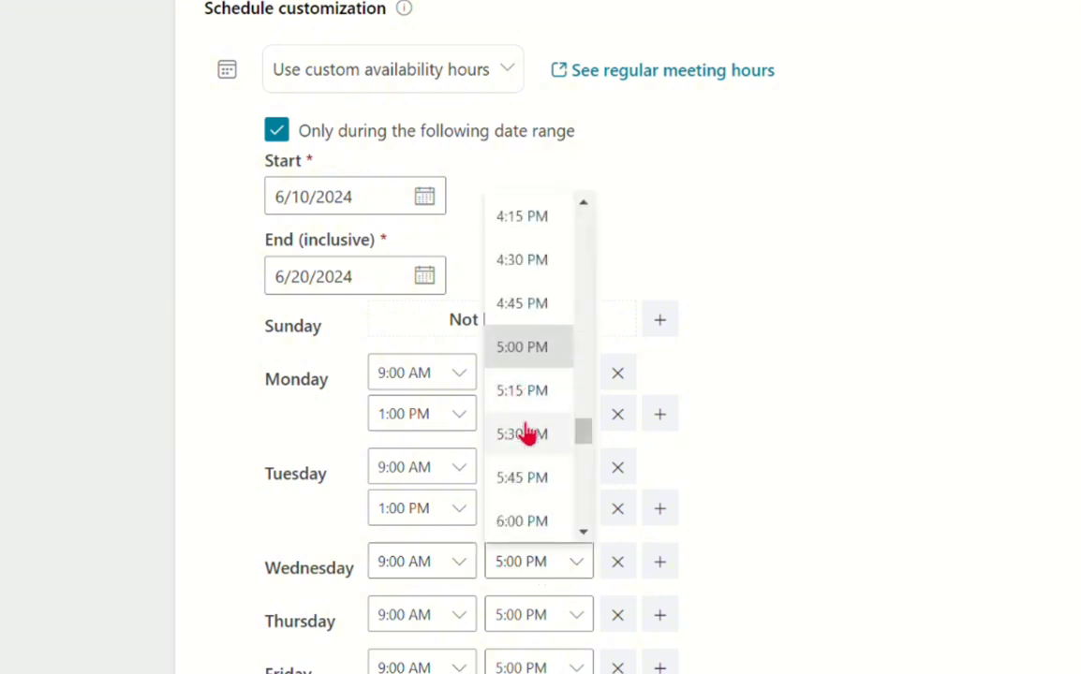
pyautogui.scroll(8, 527, 434)
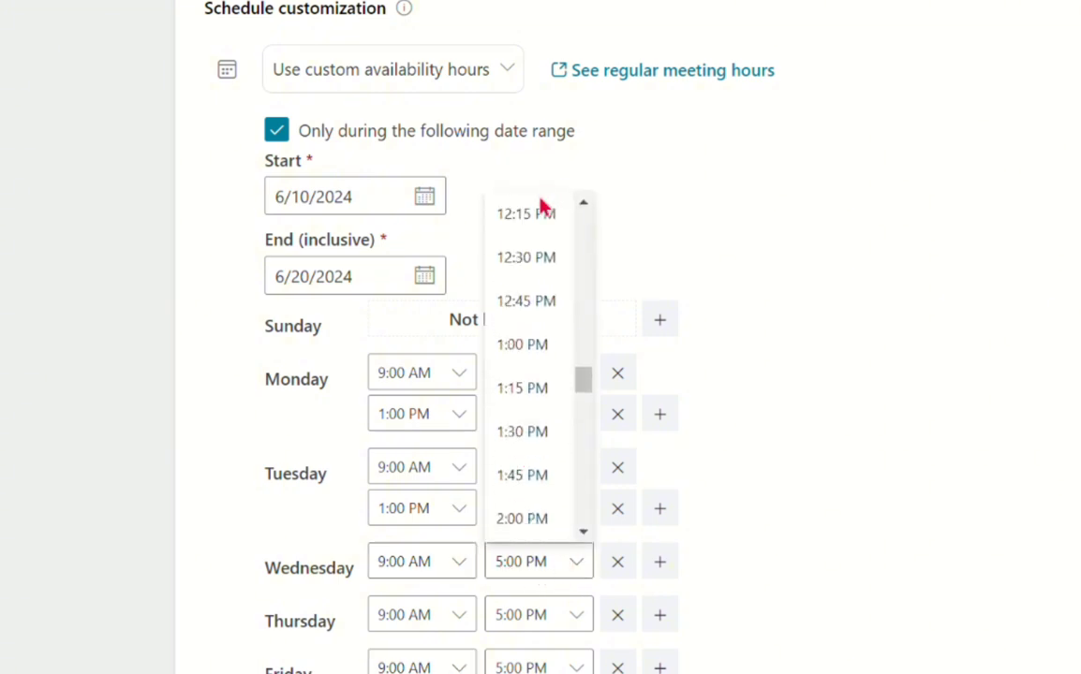
pyautogui.scroll(2, 529, 255)
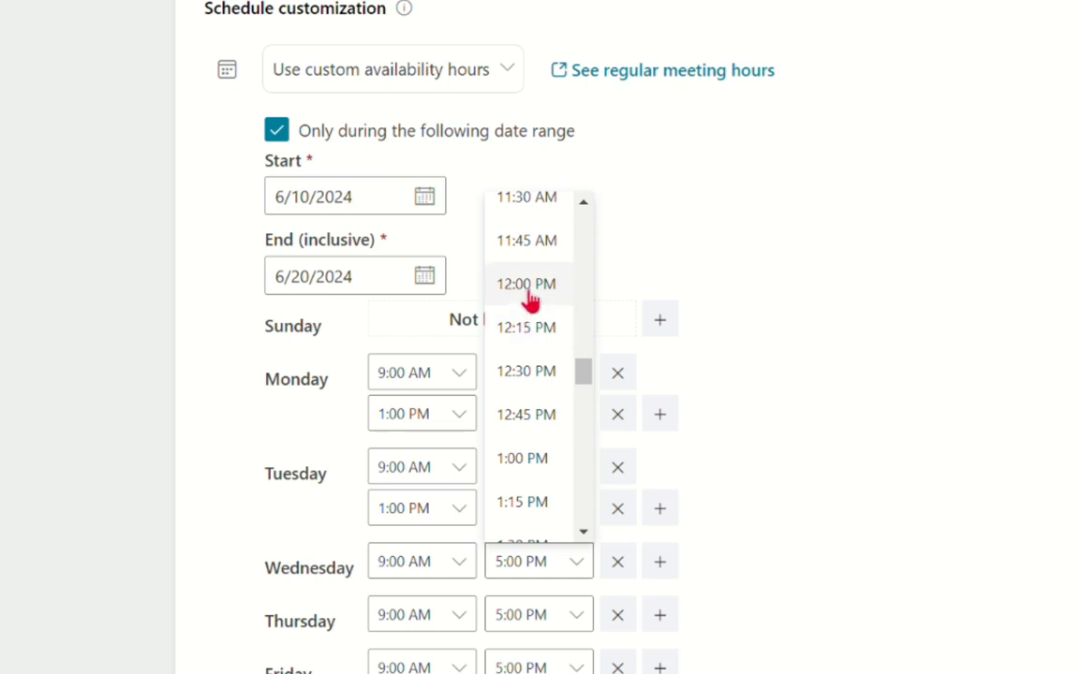
pyautogui.click(528, 296)
# Step: Add a second Wednesday time slot that starts at 1:00 PM
pyautogui.click(665, 569)
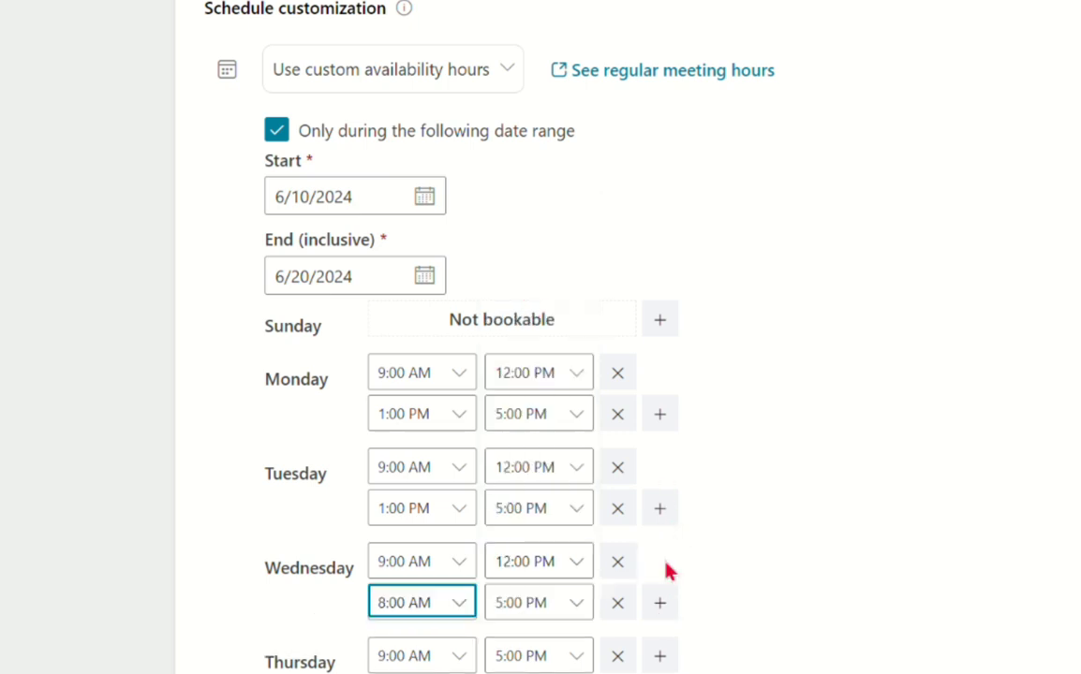
pyautogui.click(445, 610)
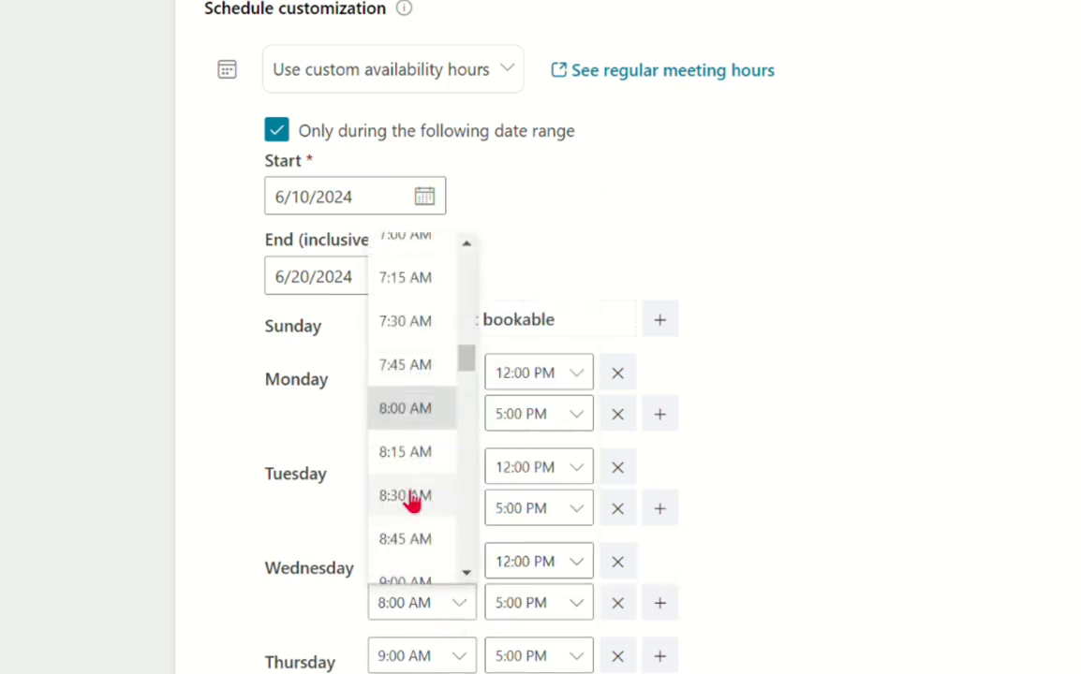
pyautogui.scroll(-6, 412, 502)
pyautogui.scroll(-6, 412, 502)
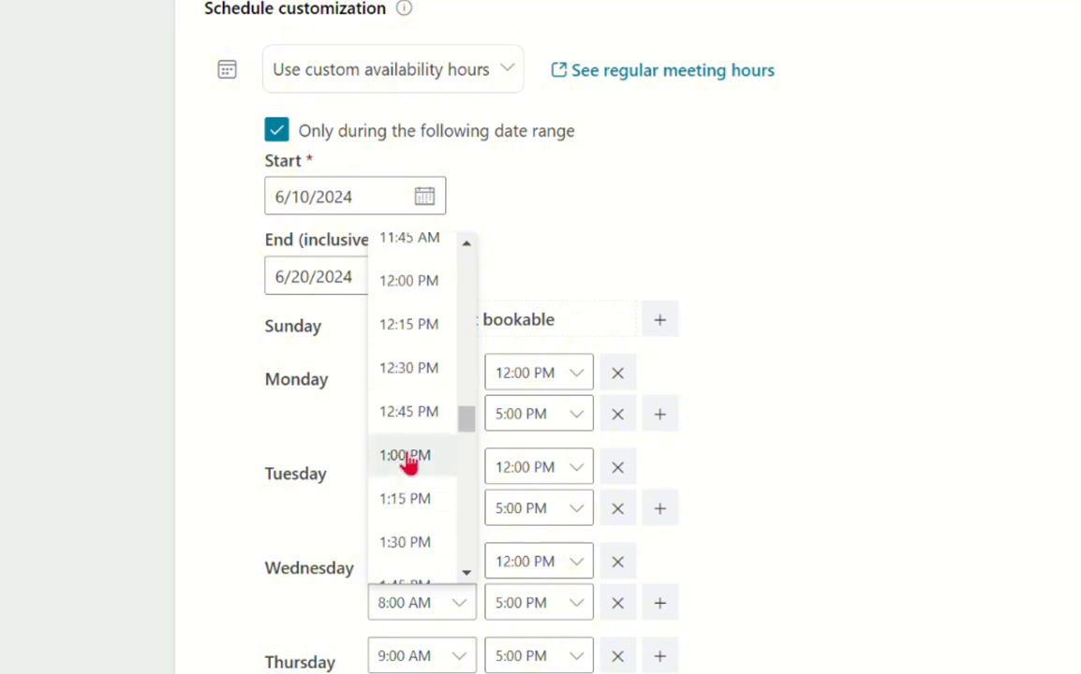
pyautogui.click(409, 455)
pyautogui.click(574, 611)
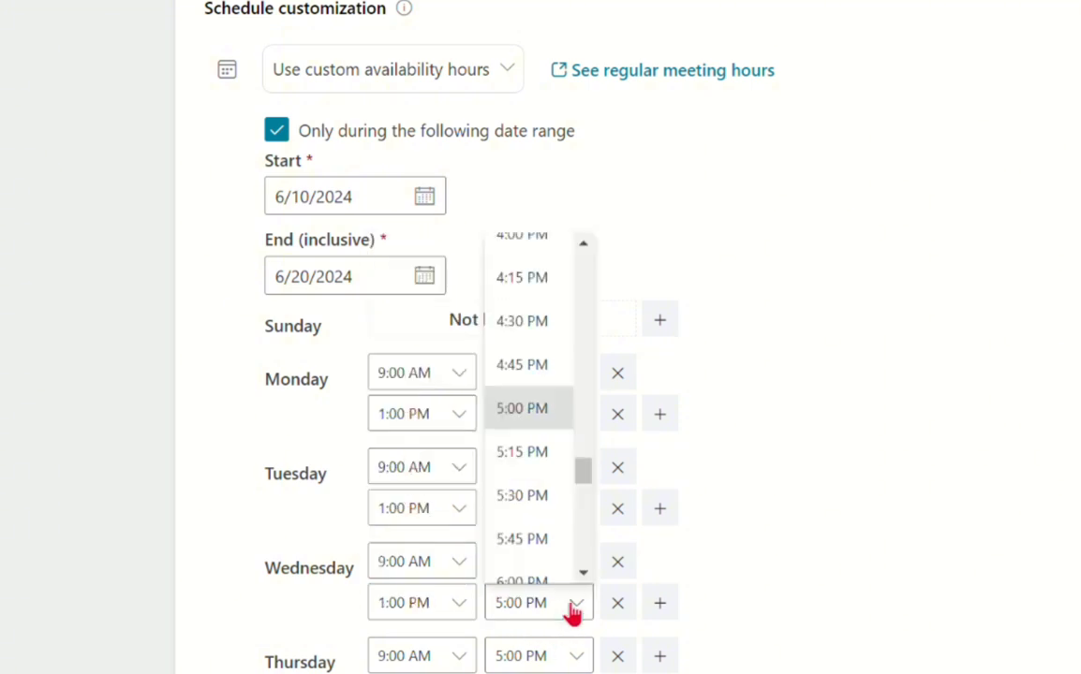
pyautogui.click(878, 489)
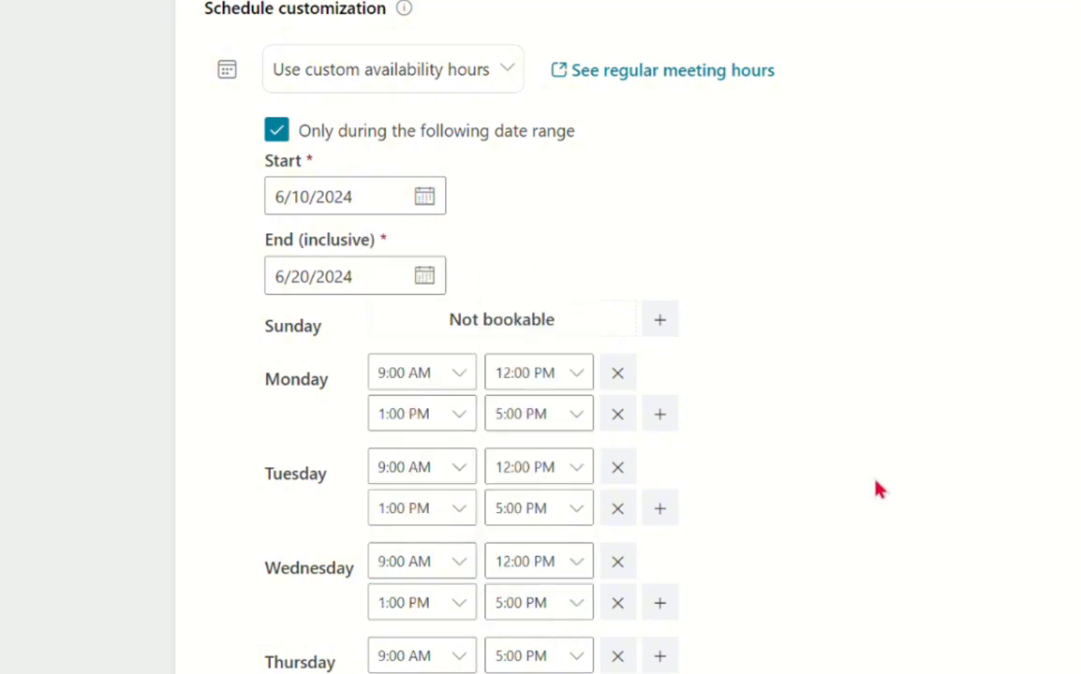
# Step: Add a second availability time slot for Thursday
pyautogui.click(658, 661)
pyautogui.scroll(-2, 477, 619)
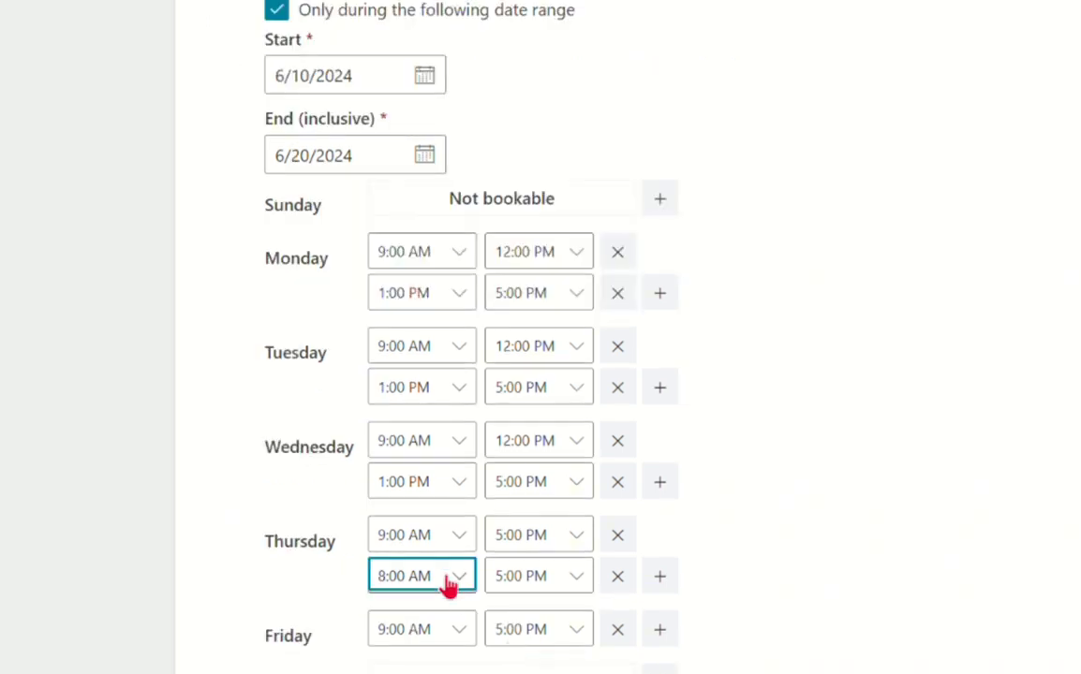
pyautogui.click(454, 583)
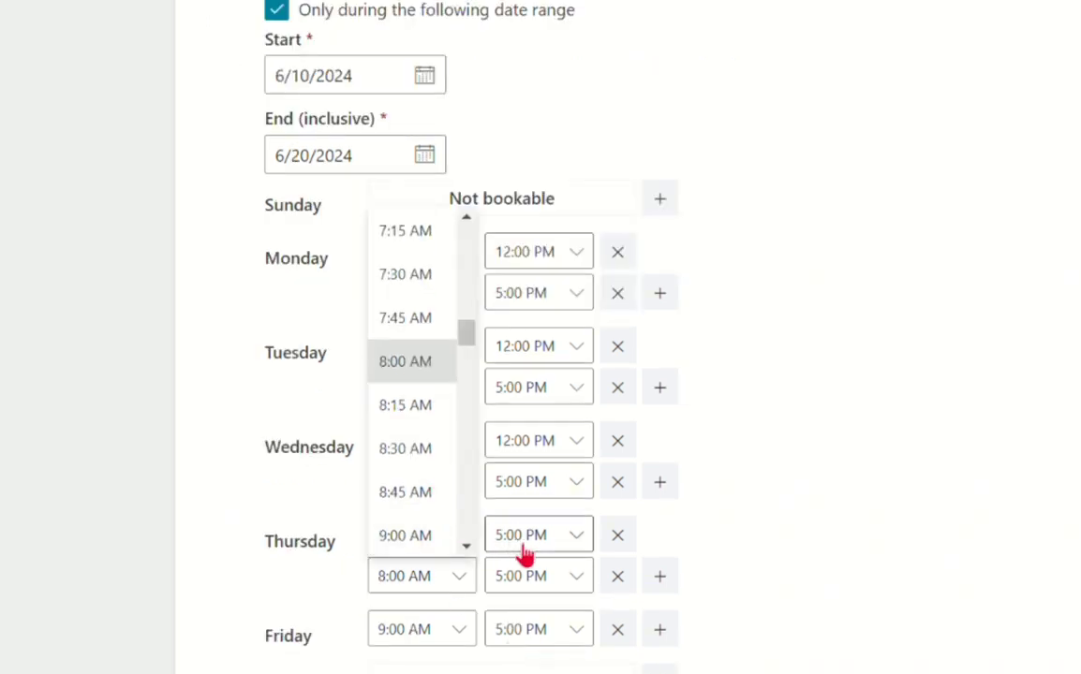
pyautogui.click(562, 541)
pyautogui.click(562, 541)
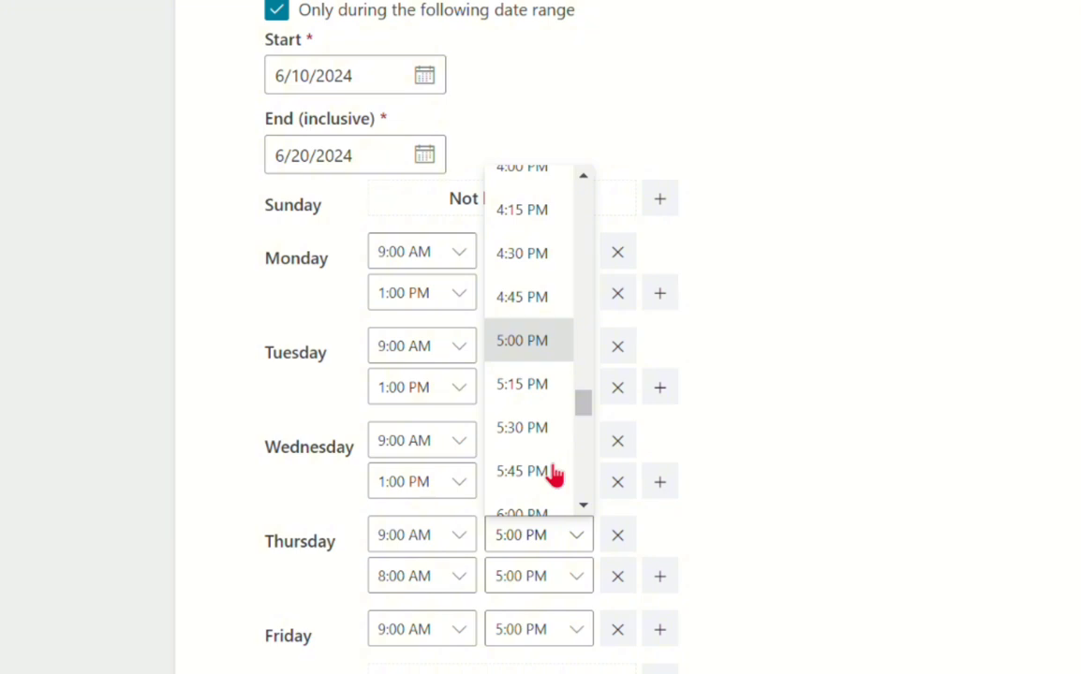
pyautogui.scroll(3, 540, 361)
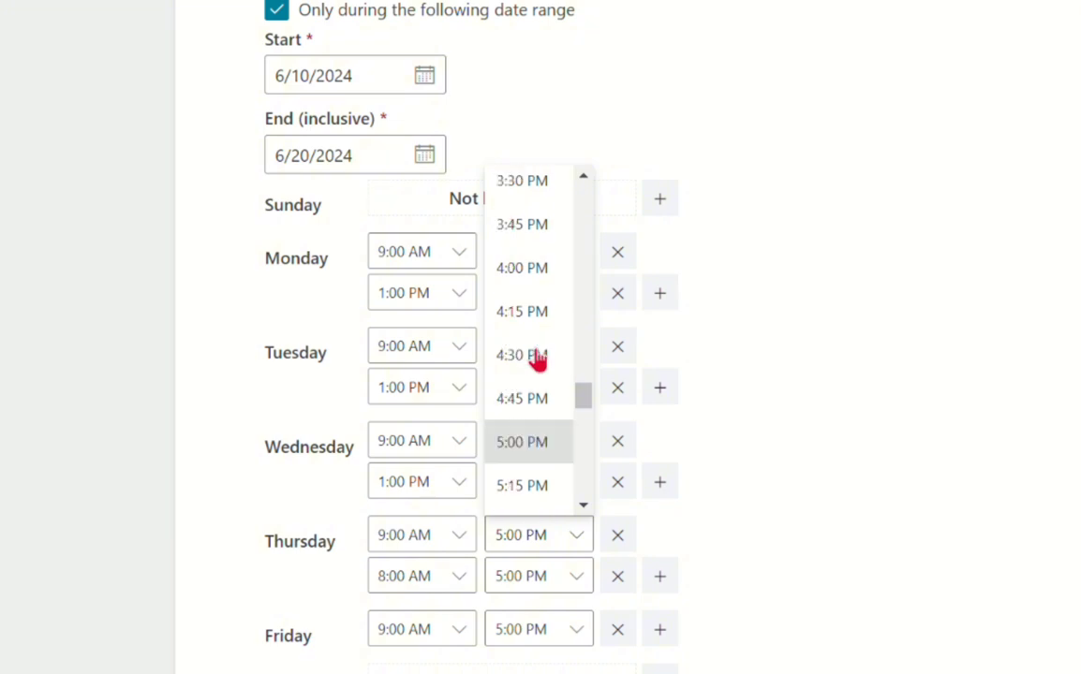
pyautogui.click(813, 390)
pyautogui.click(459, 542)
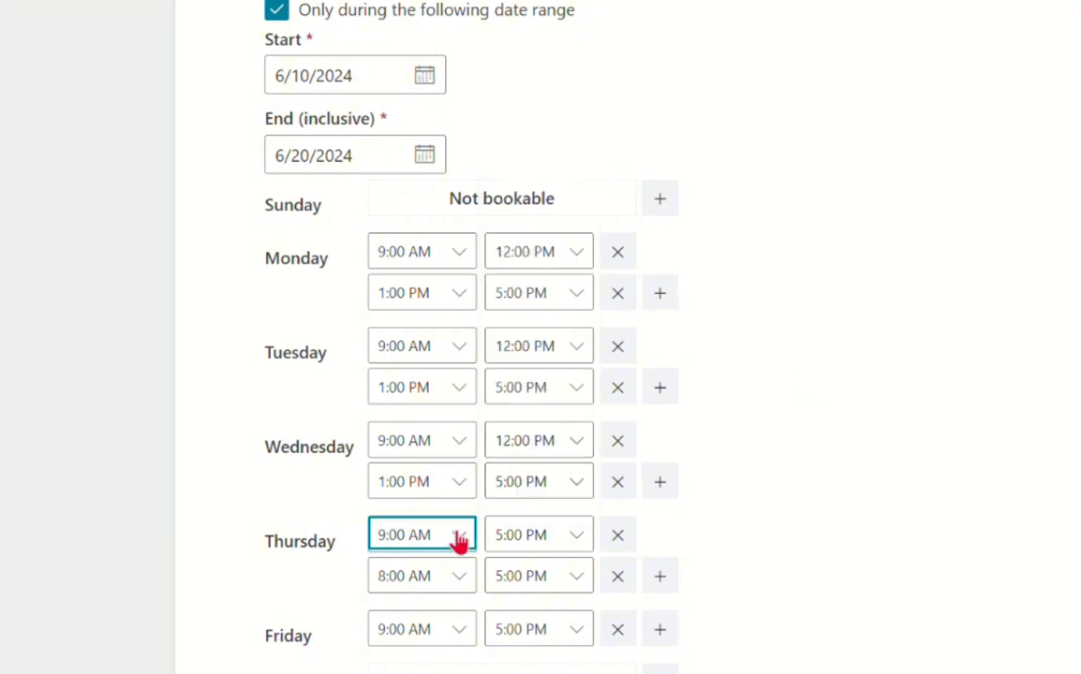
pyautogui.click(459, 542)
# Step: Set Thursday's first time slot to end at 12:00 PM
pyautogui.click(571, 548)
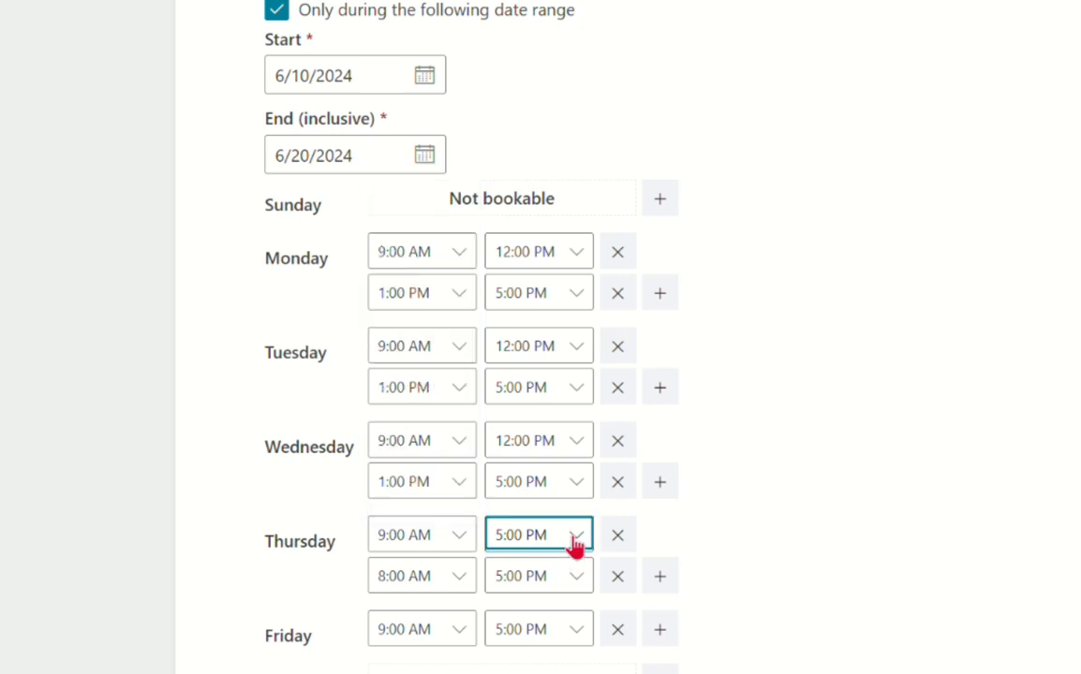
pyautogui.click(574, 547)
pyautogui.scroll(6, 536, 426)
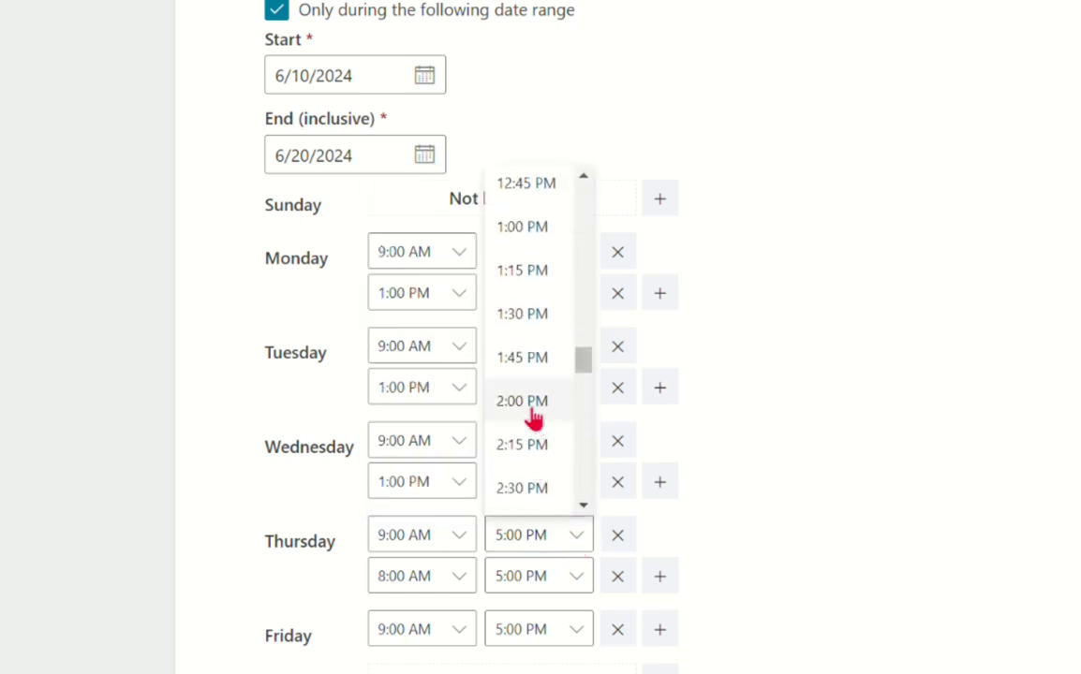
pyautogui.scroll(3, 527, 380)
pyautogui.scroll(1, 528, 368)
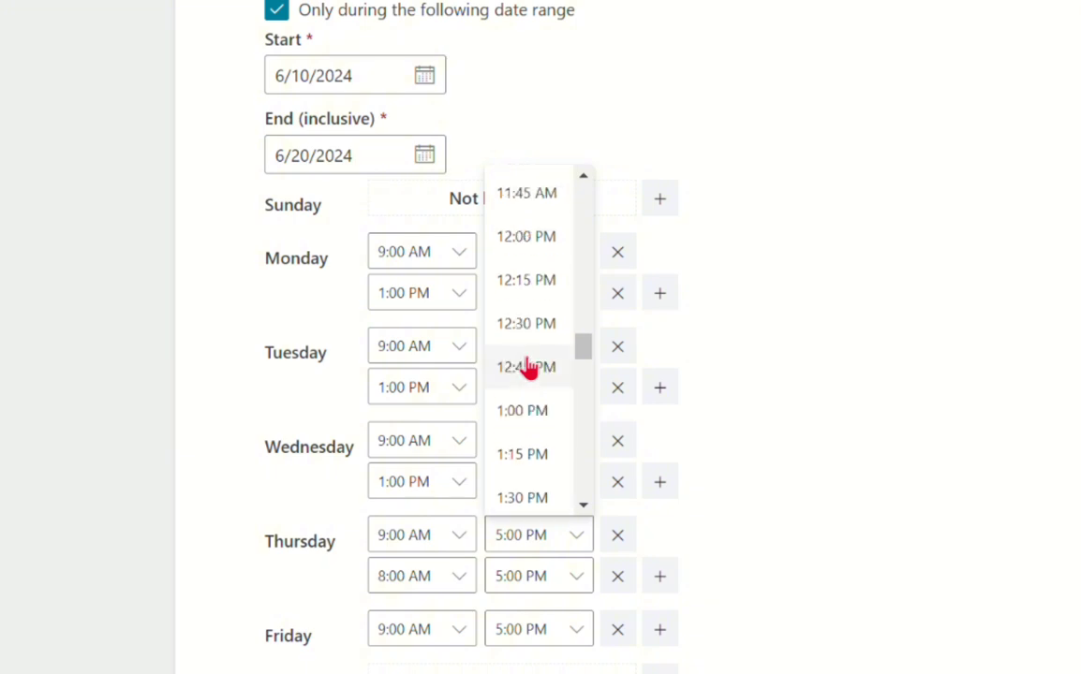
pyautogui.click(513, 246)
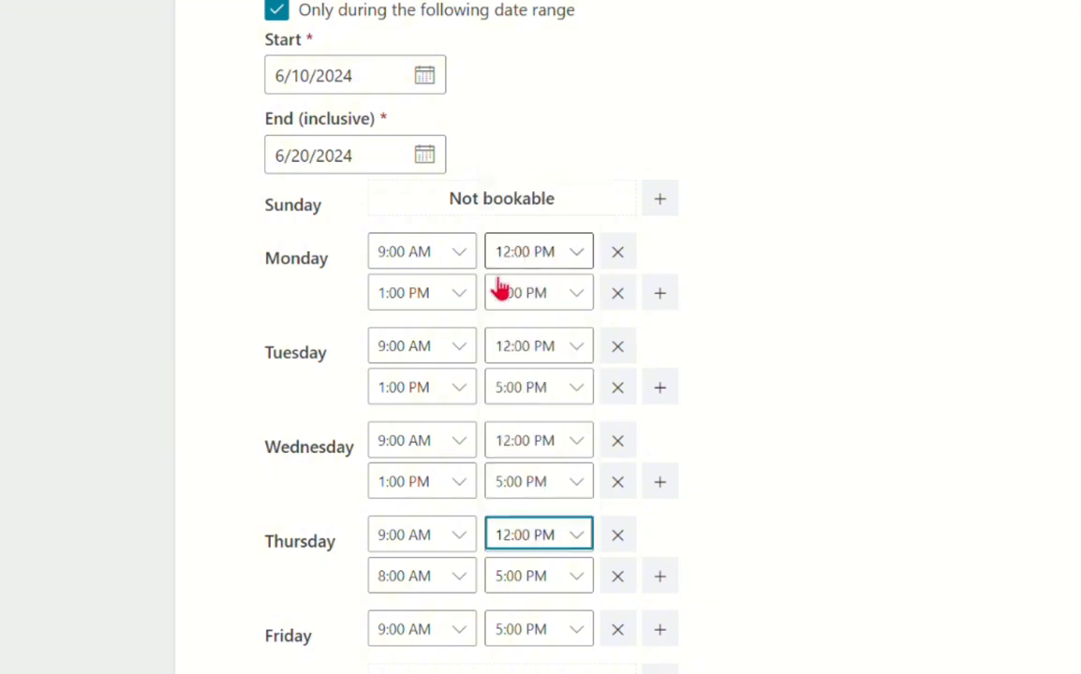
# Step: Set Thursday's second time slot to start at 1:00 PM
pyautogui.click(466, 582)
pyautogui.scroll(-1, 412, 510)
pyautogui.scroll(-8, 413, 511)
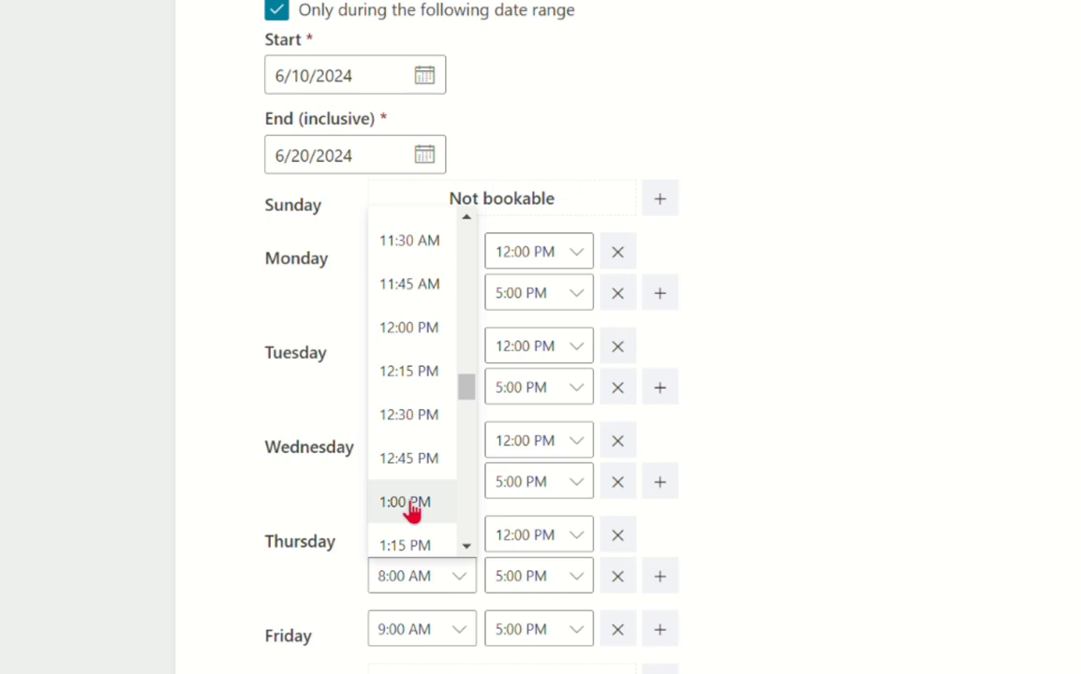
pyautogui.click(410, 506)
# Step: Set Friday's availability to start at 9:00 AM and end at 12:00 AM
pyautogui.click(465, 633)
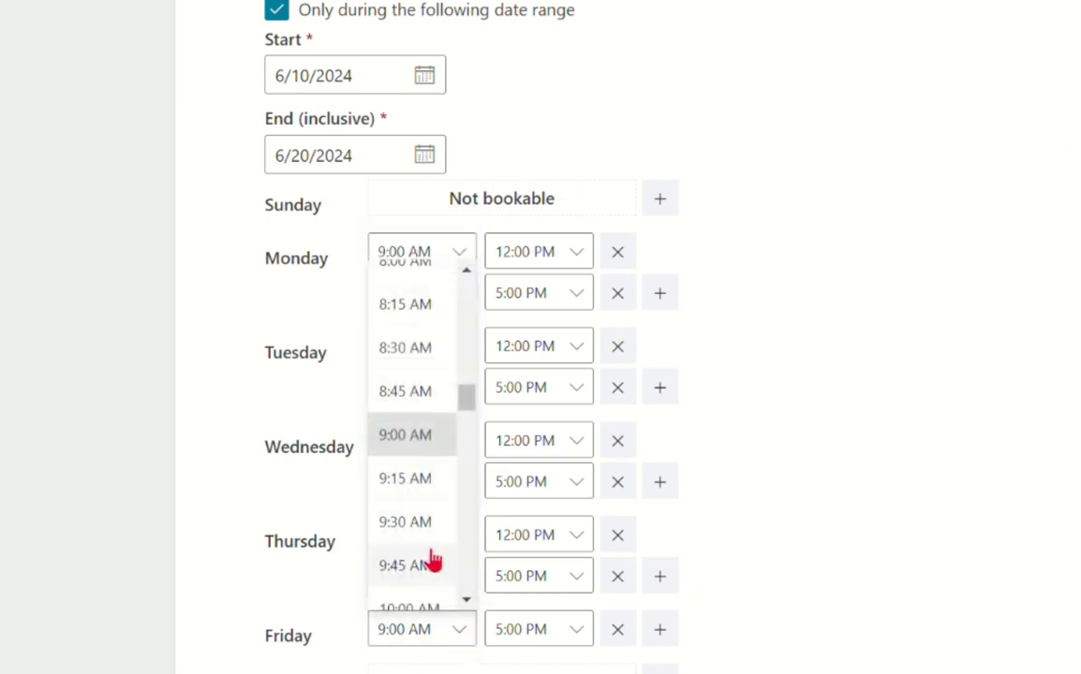
pyautogui.click(415, 438)
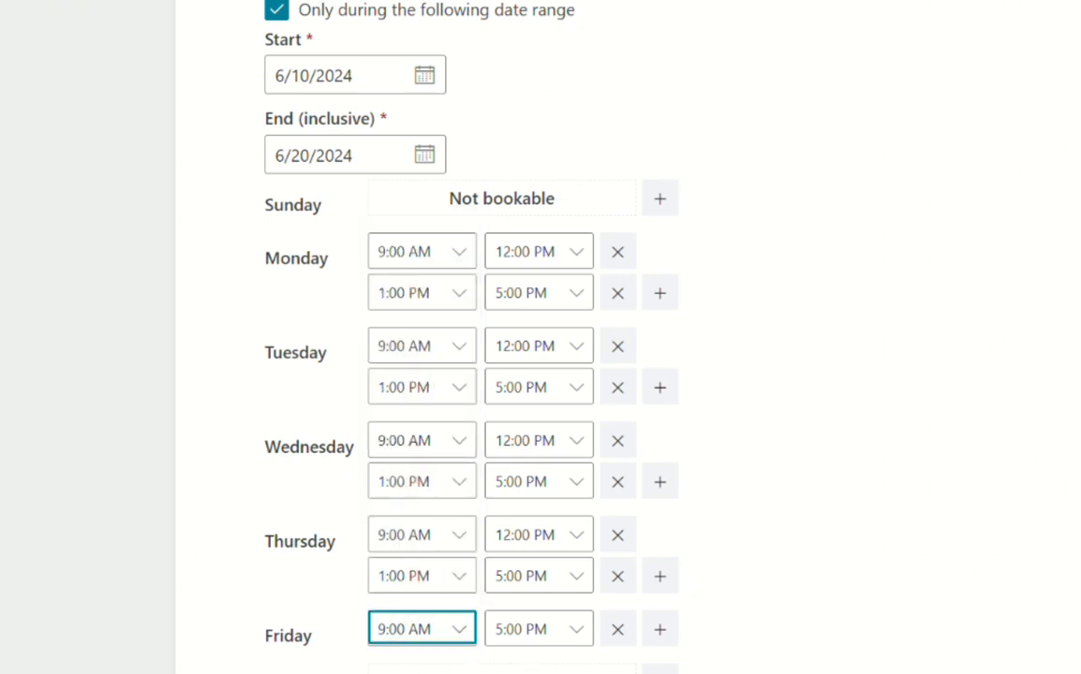
pyautogui.click(579, 636)
pyautogui.scroll(-6, 536, 515)
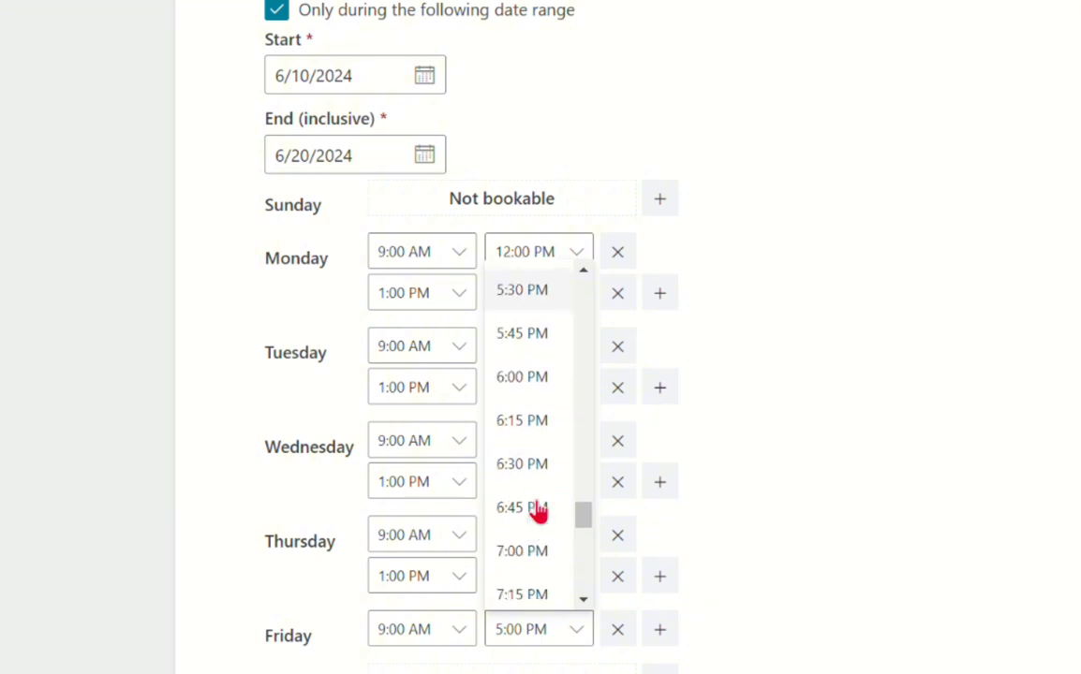
pyautogui.scroll(-4, 538, 510)
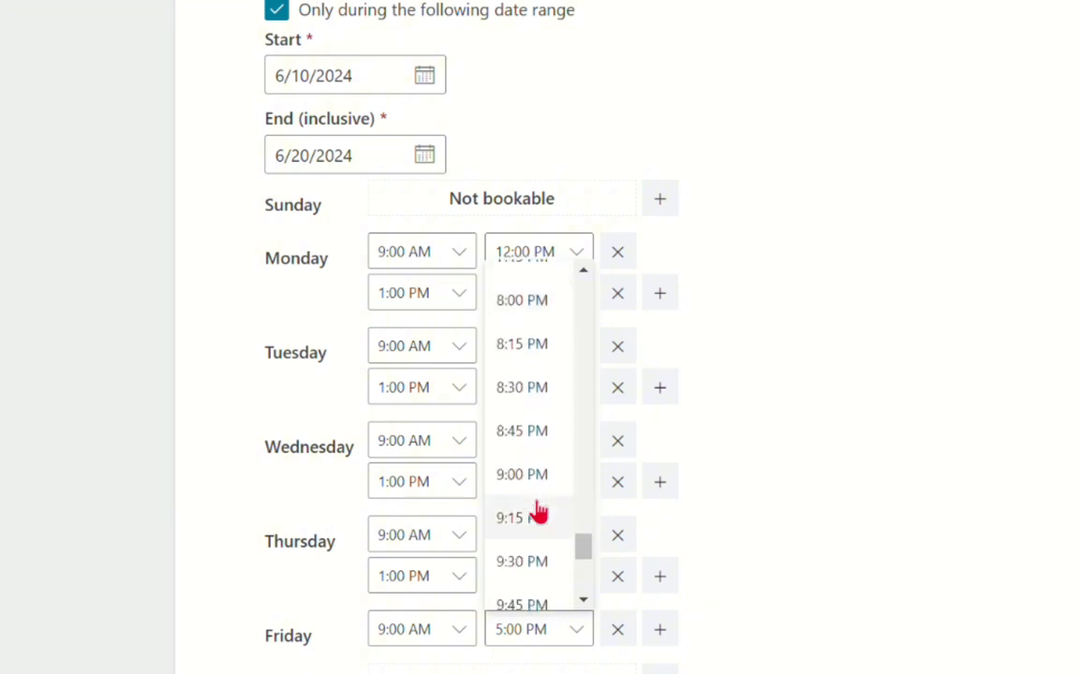
pyautogui.scroll(-2, 540, 511)
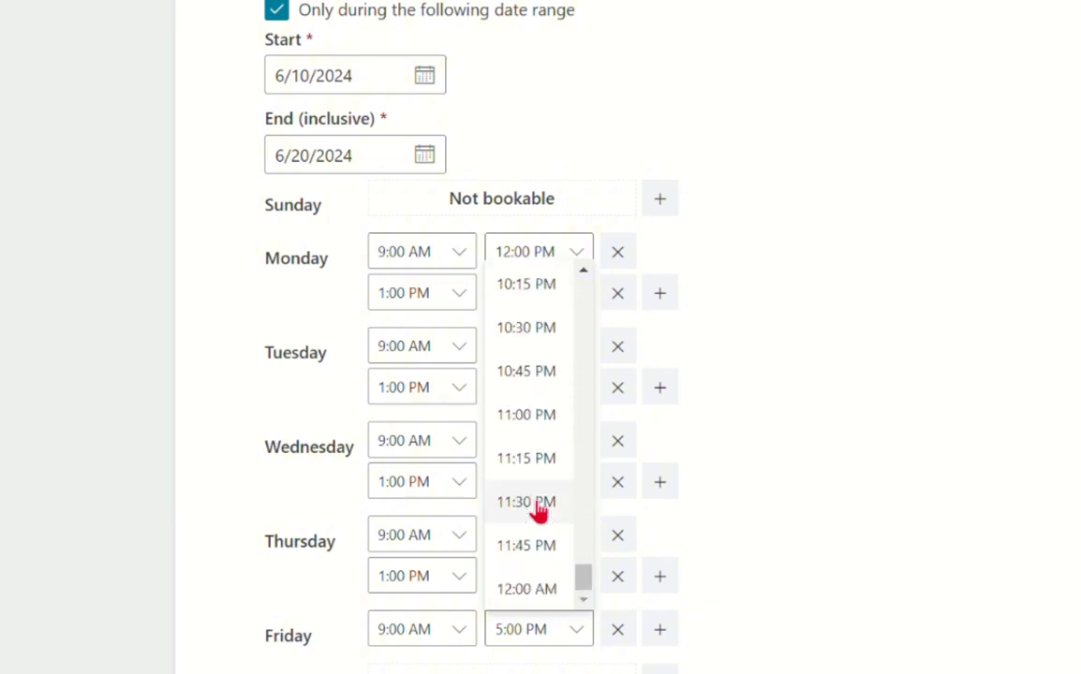
pyautogui.click(518, 599)
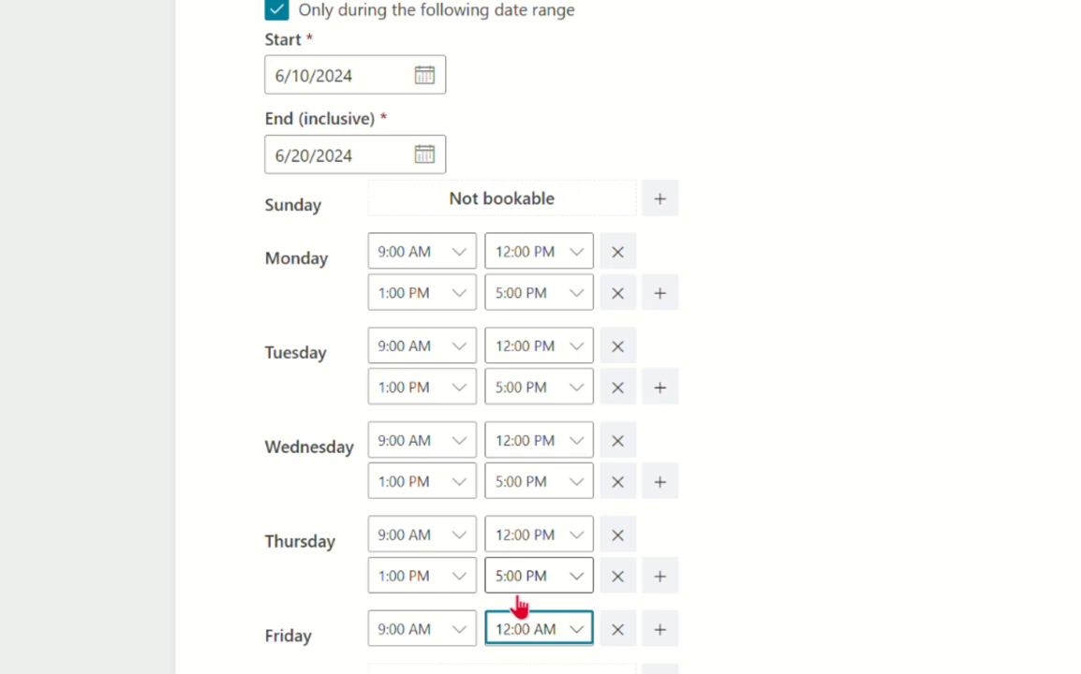
# Step: Set Friday's availability to end at 12:00 PM
pyautogui.click(565, 637)
pyautogui.scroll(10, 543, 521)
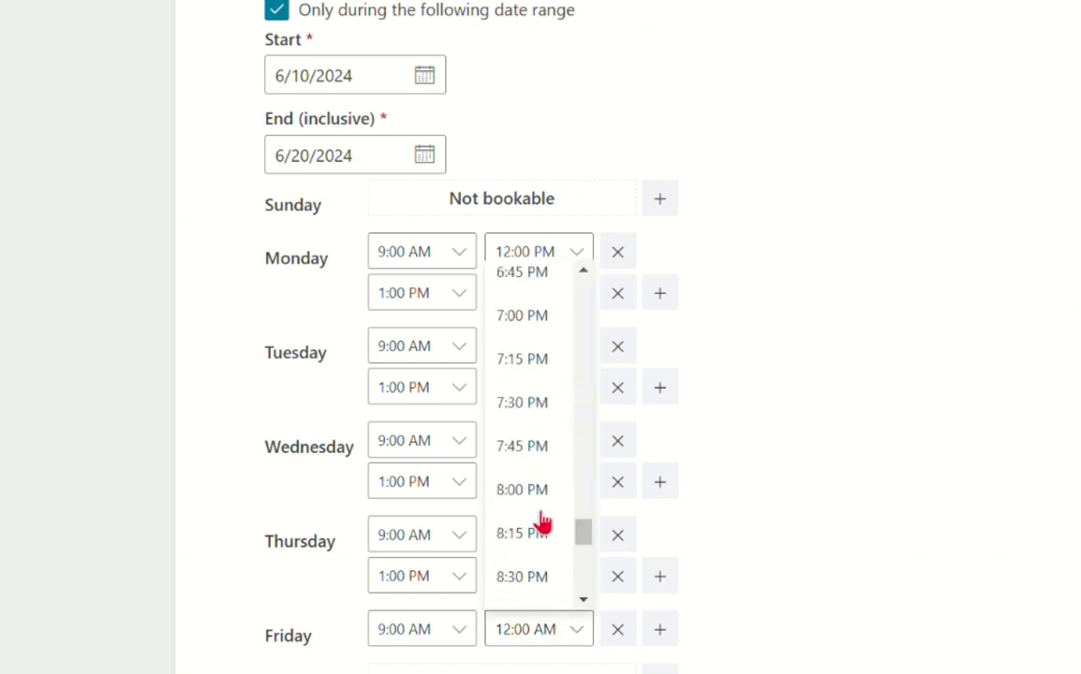
pyautogui.scroll(8, 544, 523)
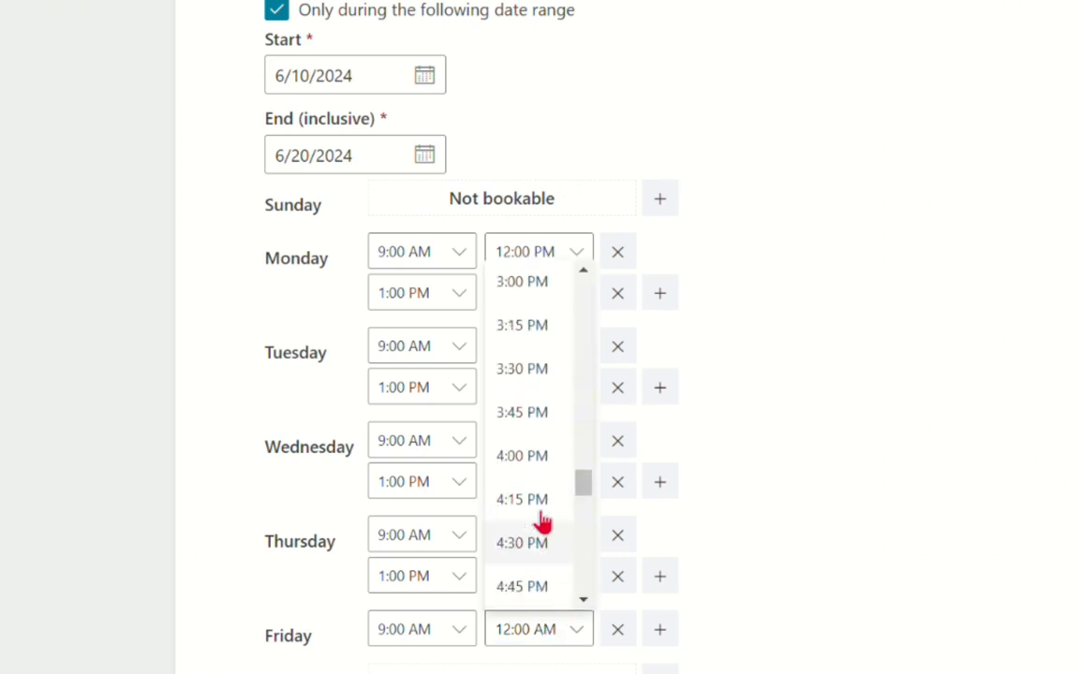
pyautogui.scroll(4, 543, 523)
pyautogui.scroll(3, 543, 521)
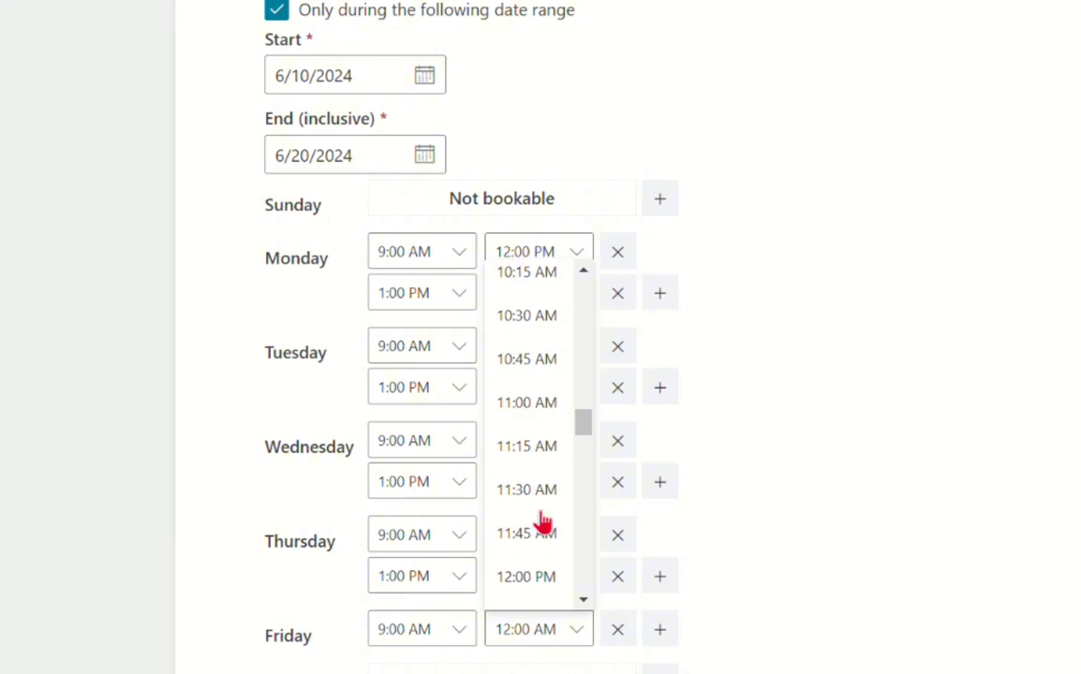
pyautogui.click(541, 577)
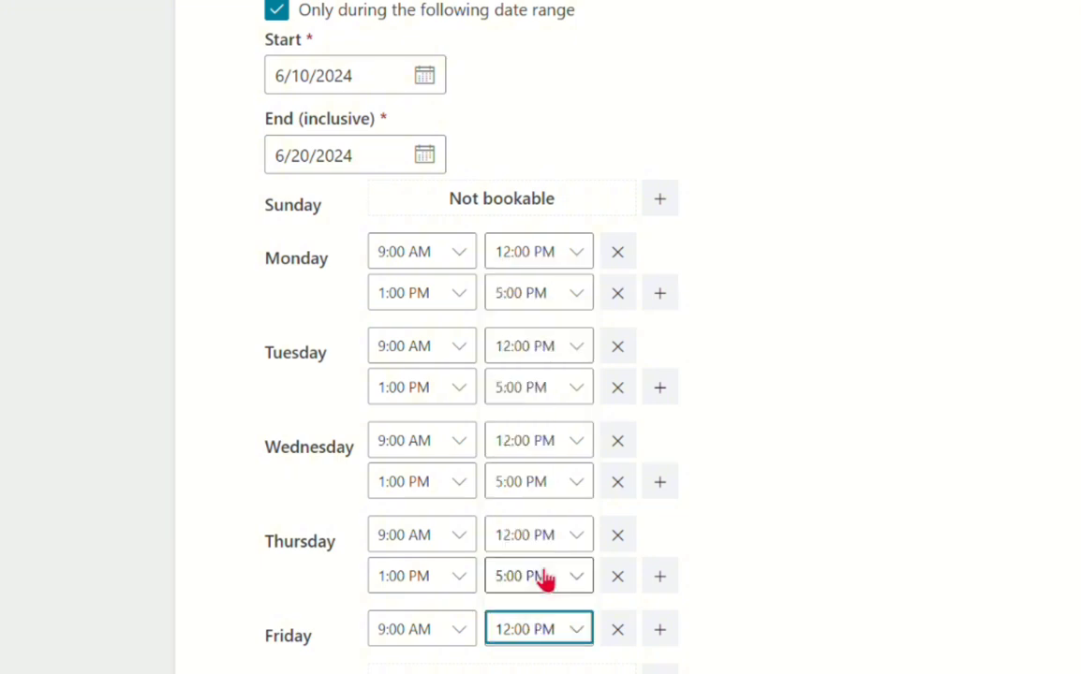
# Step: Add a second Friday time slot that starts at 1:00 PM
pyautogui.click(674, 638)
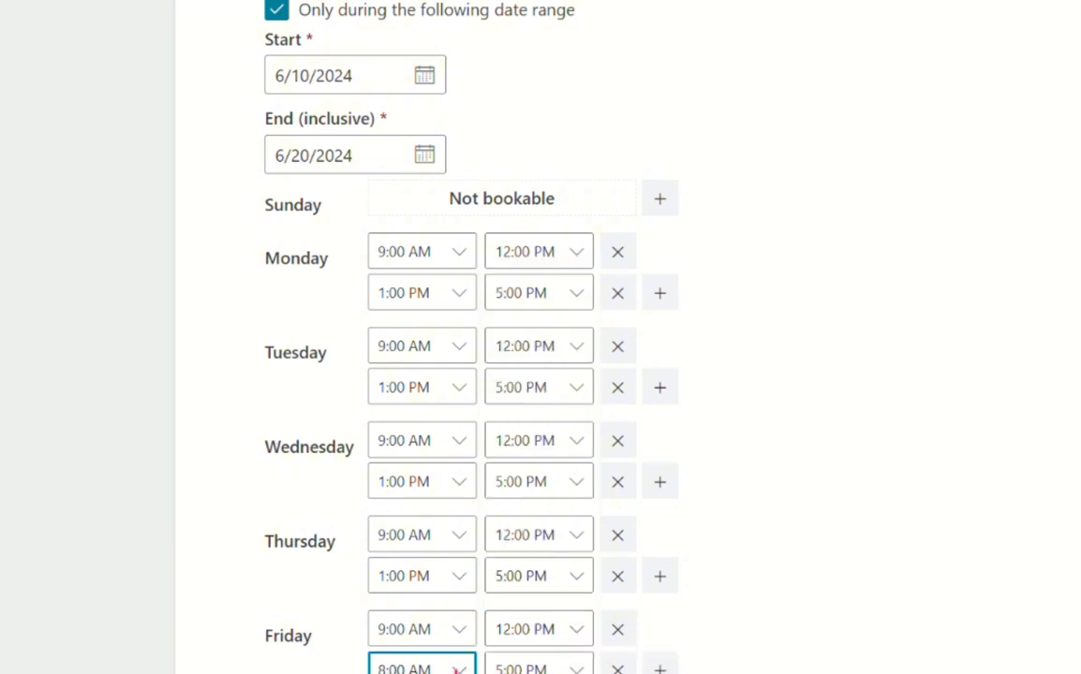
pyautogui.click(458, 669)
pyautogui.scroll(-9, 421, 554)
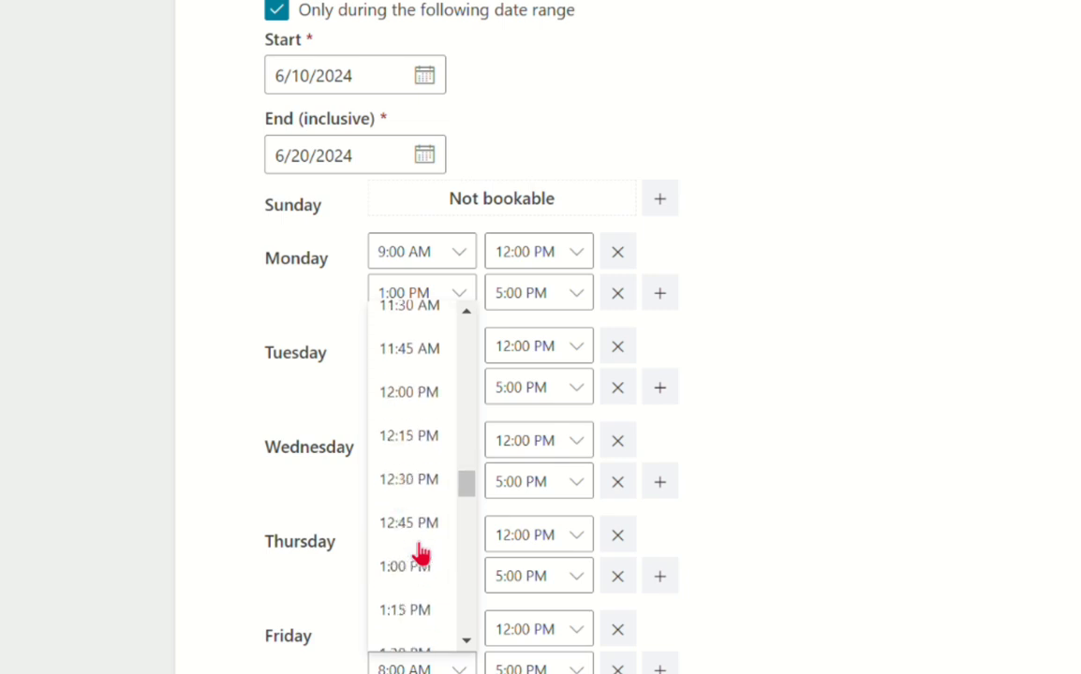
pyautogui.scroll(-1, 421, 553)
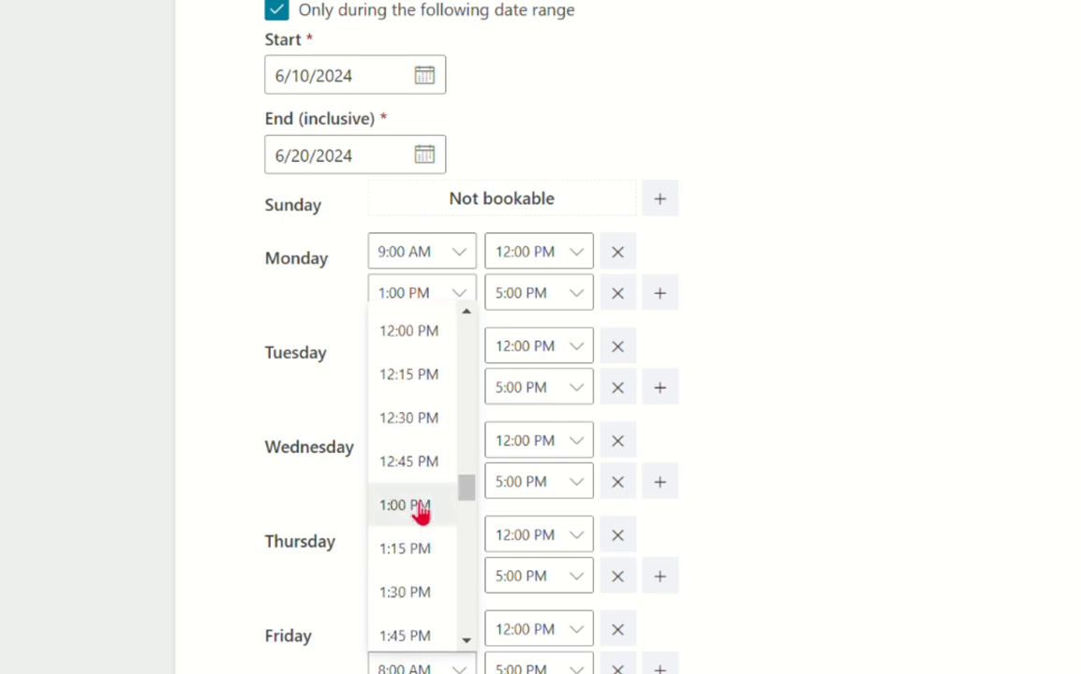
pyautogui.click(420, 514)
# Step: Expand the advanced options and examine the buffer time, lead time, email reminder and follow-up settings
pyautogui.scroll(-2, 764, 637)
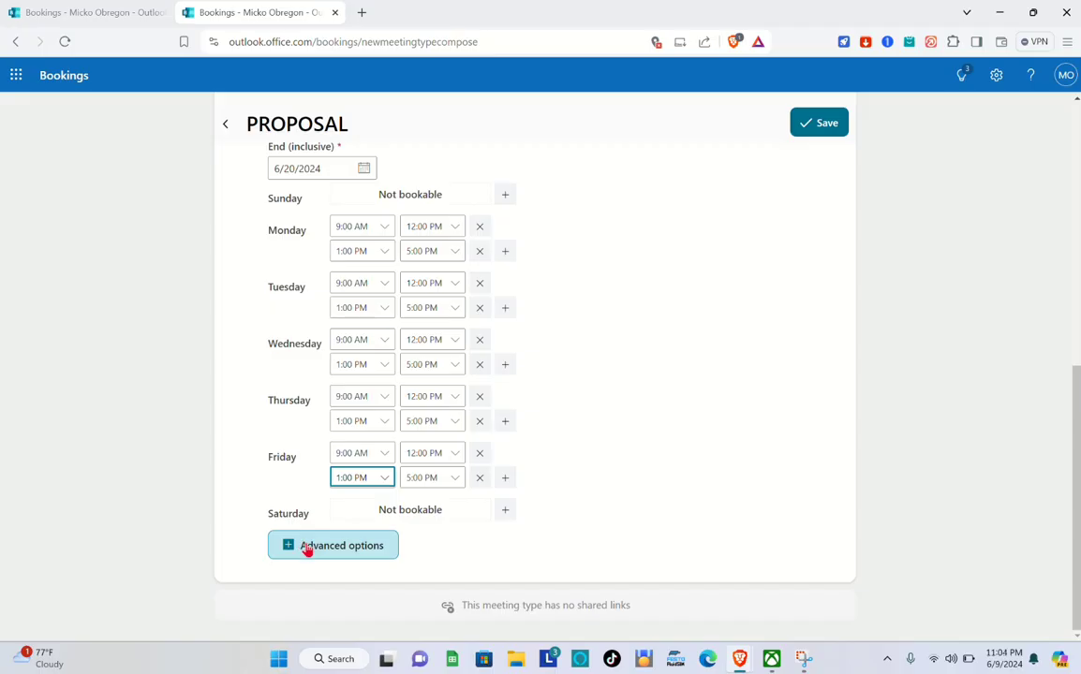
pyautogui.click(307, 547)
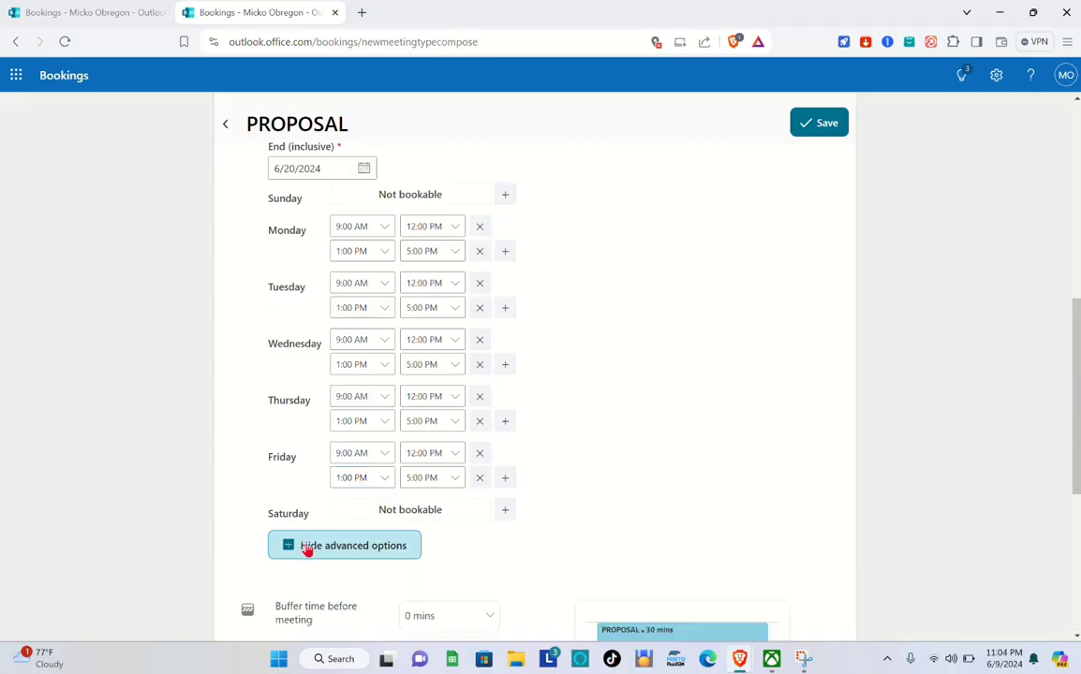
pyautogui.scroll(-4, 308, 550)
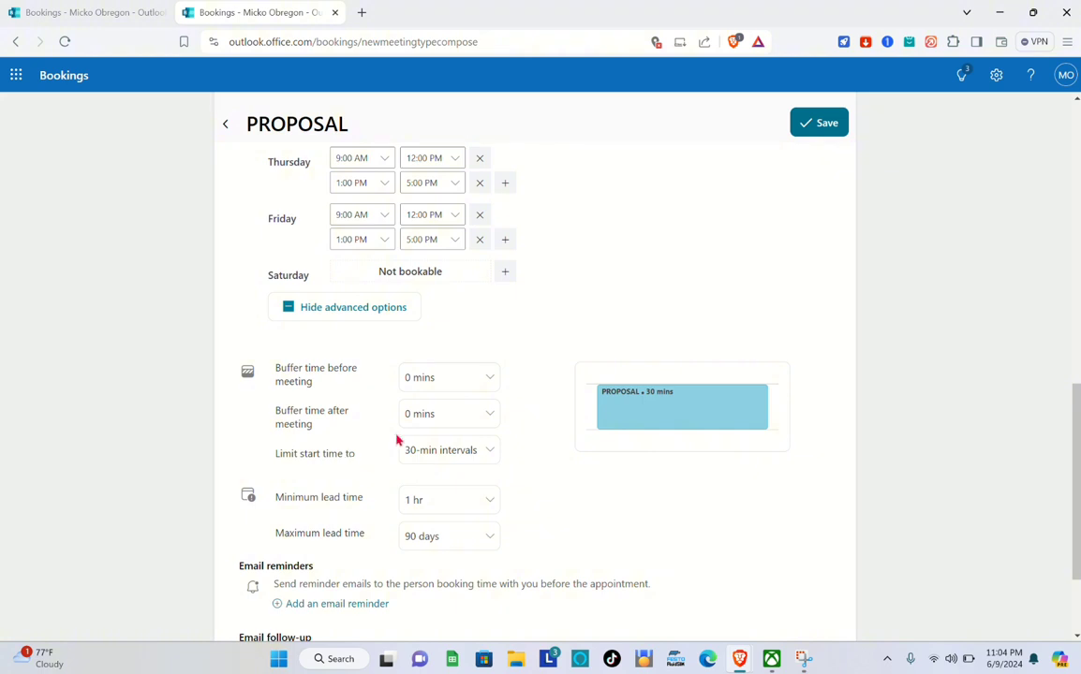
pyautogui.scroll(-3, 364, 499)
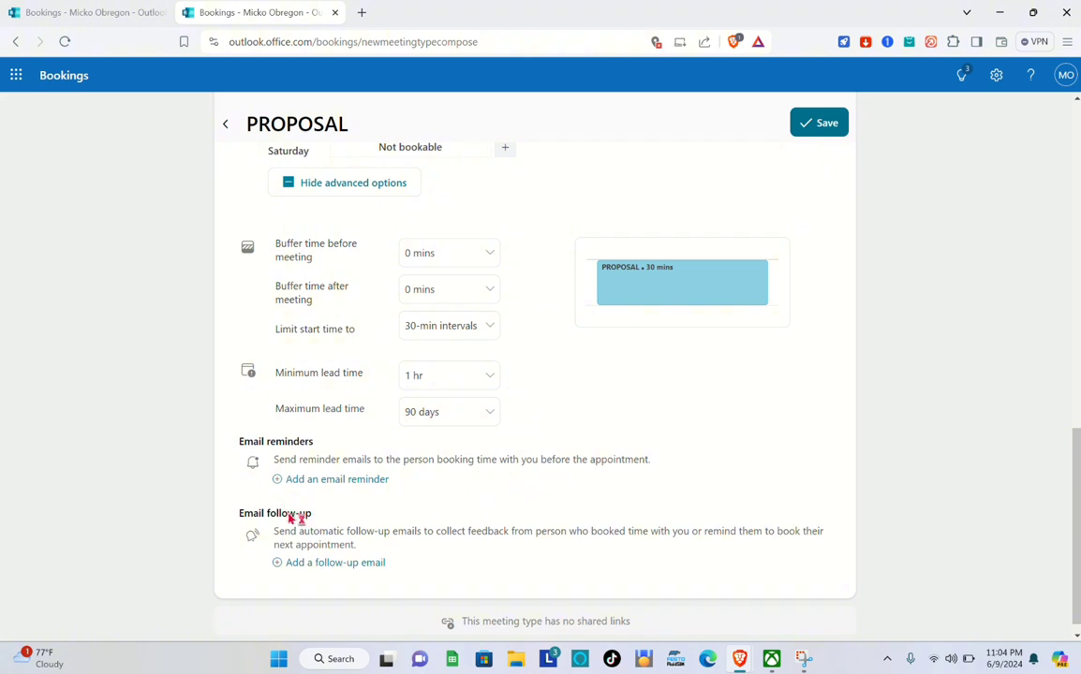
pyautogui.scroll(-1, 293, 518)
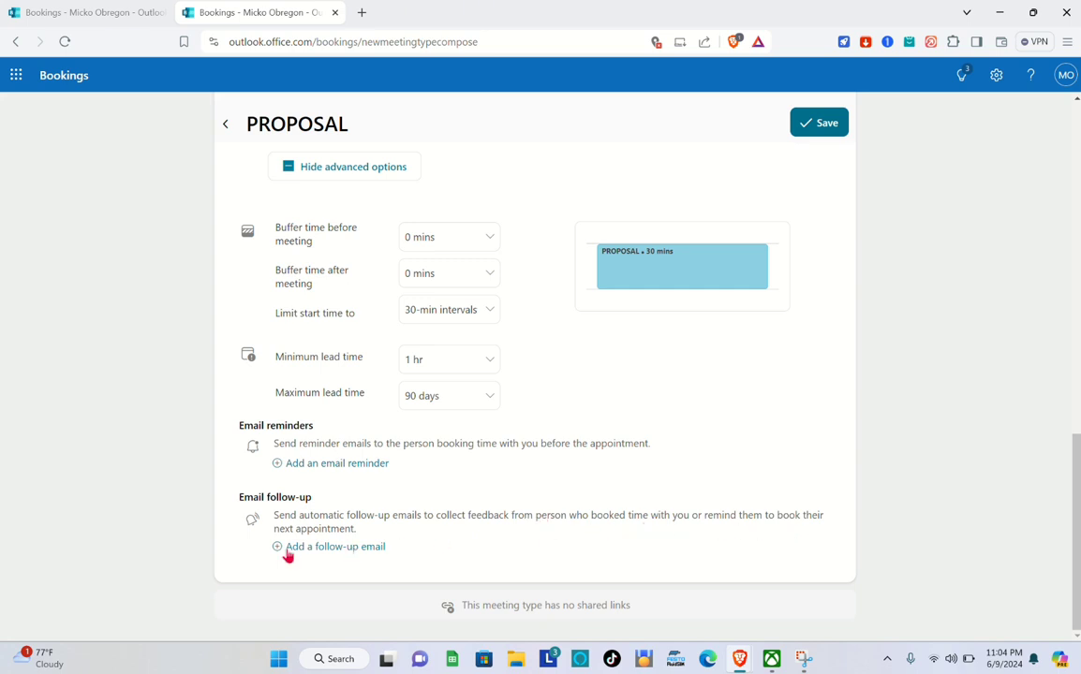
# Step: Save the PROPOSAL meeting type
pyautogui.scroll(1, 363, 447)
pyautogui.scroll(15, 364, 448)
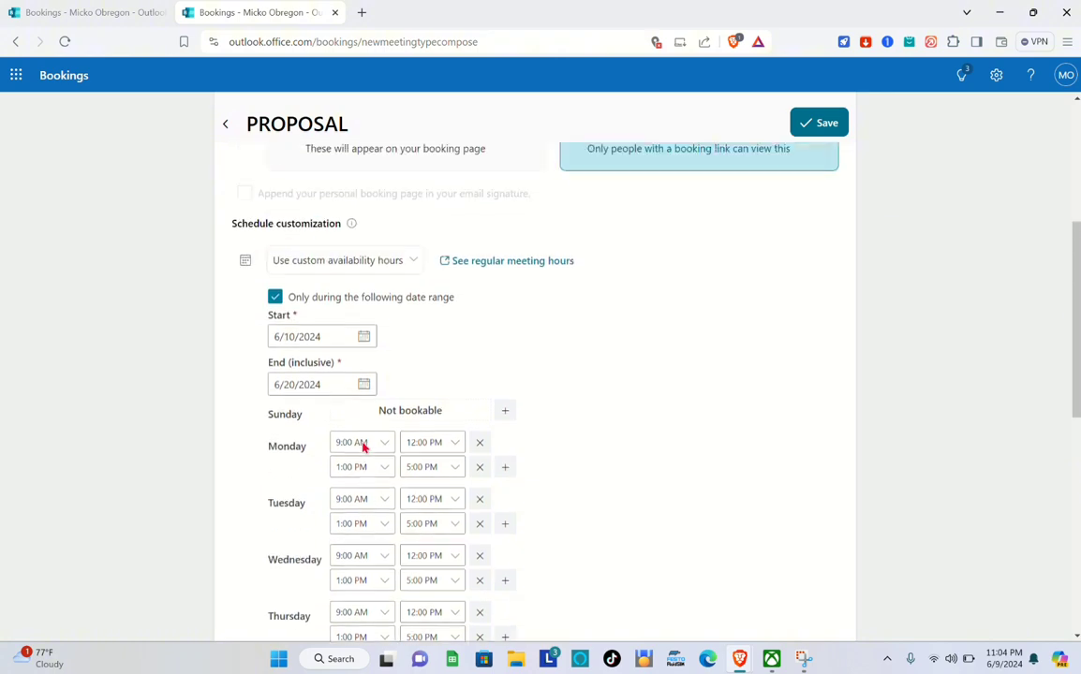
pyautogui.click(826, 131)
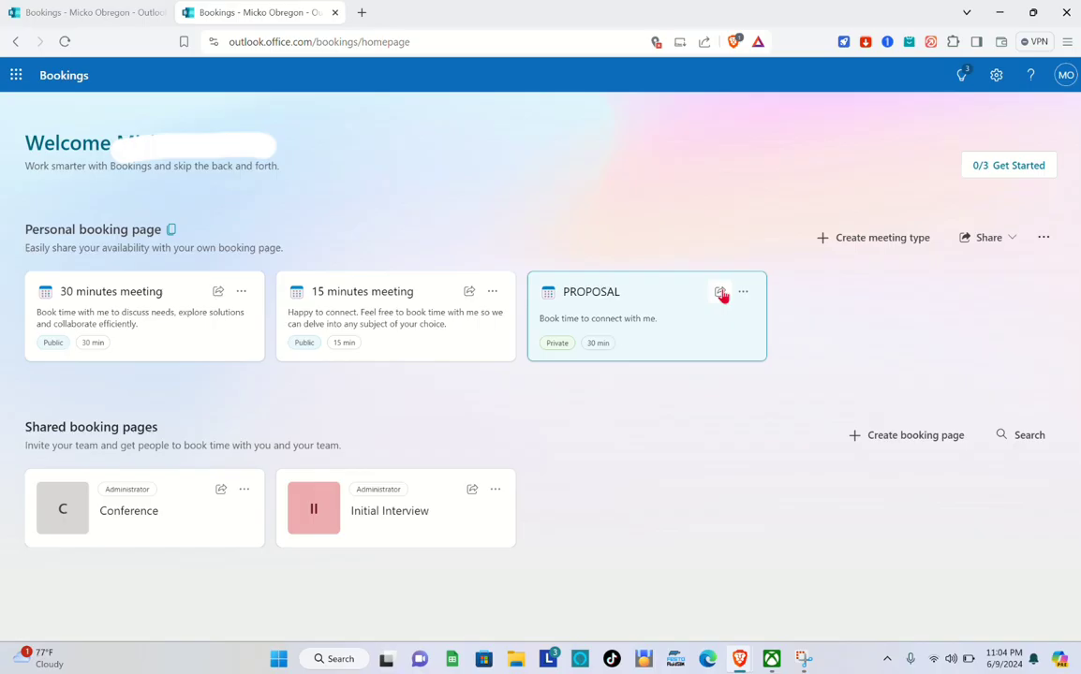
# Step: Copy the sharing link of the PROPOSAL meeting type and close the sharing dialog
pyautogui.click(719, 294)
pyautogui.click(722, 296)
pyautogui.click(719, 294)
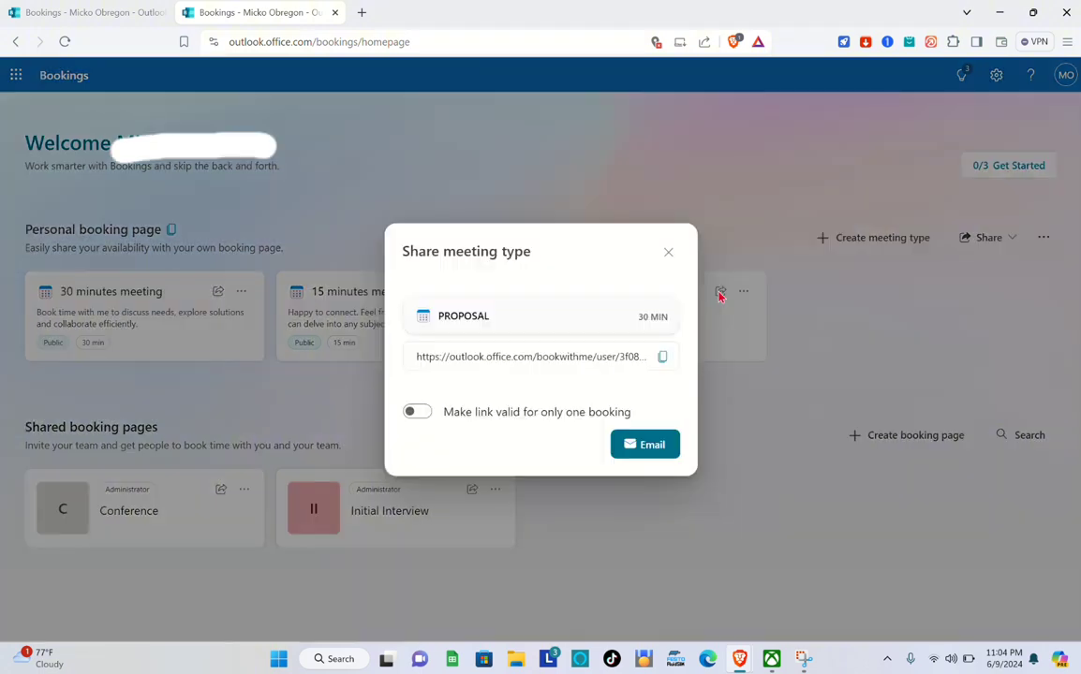
pyautogui.click(664, 357)
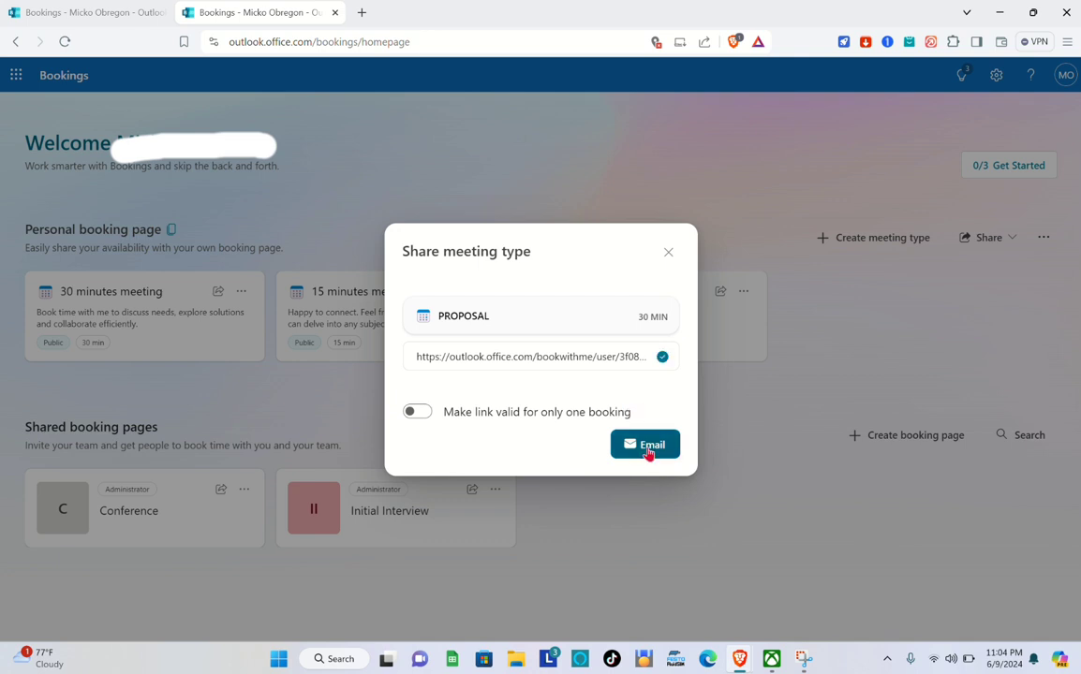
pyautogui.click(637, 536)
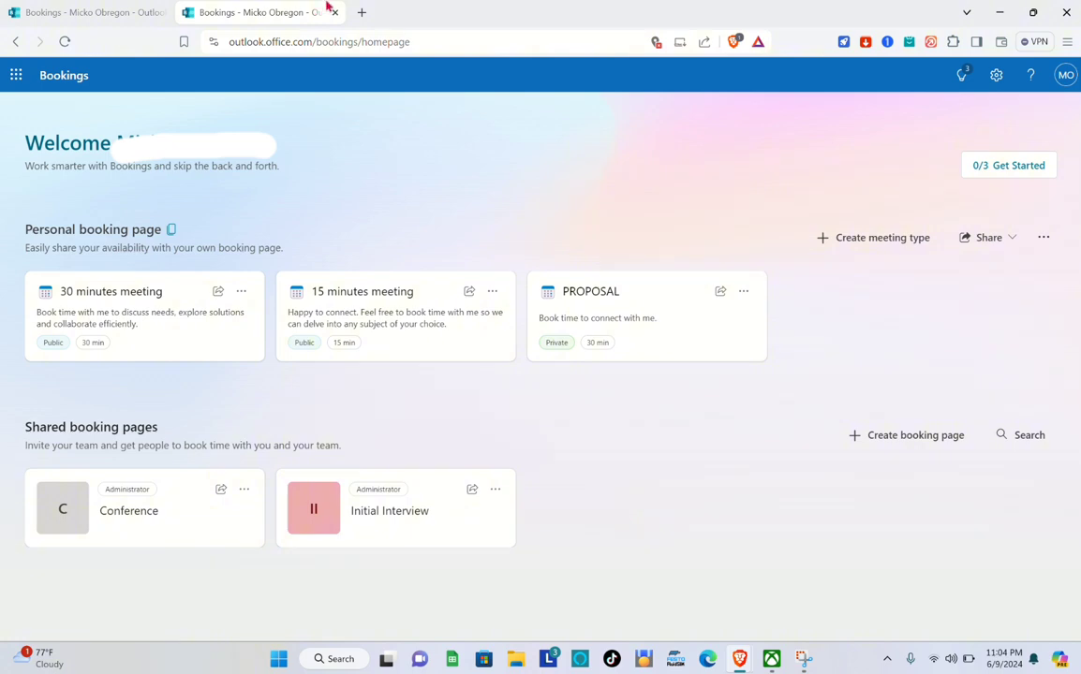
# Step: Open the copied PROPOSAL booking link in a new browser tab
pyautogui.click(362, 13)
pyautogui.hotkey('ctrl', 'v')
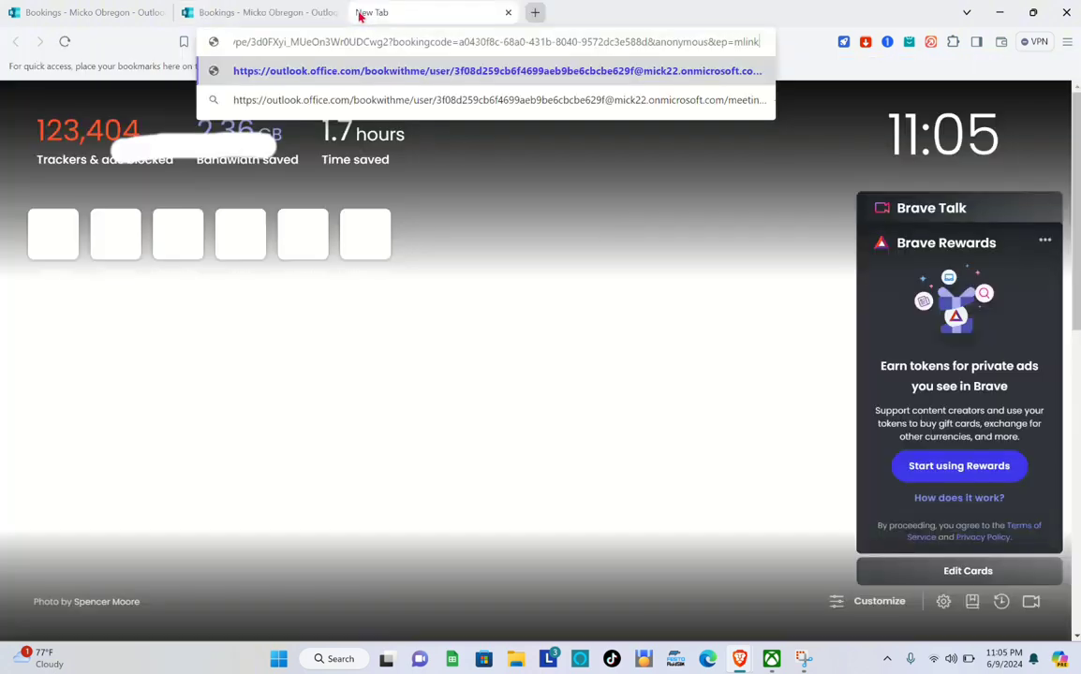
pyautogui.press('Return')
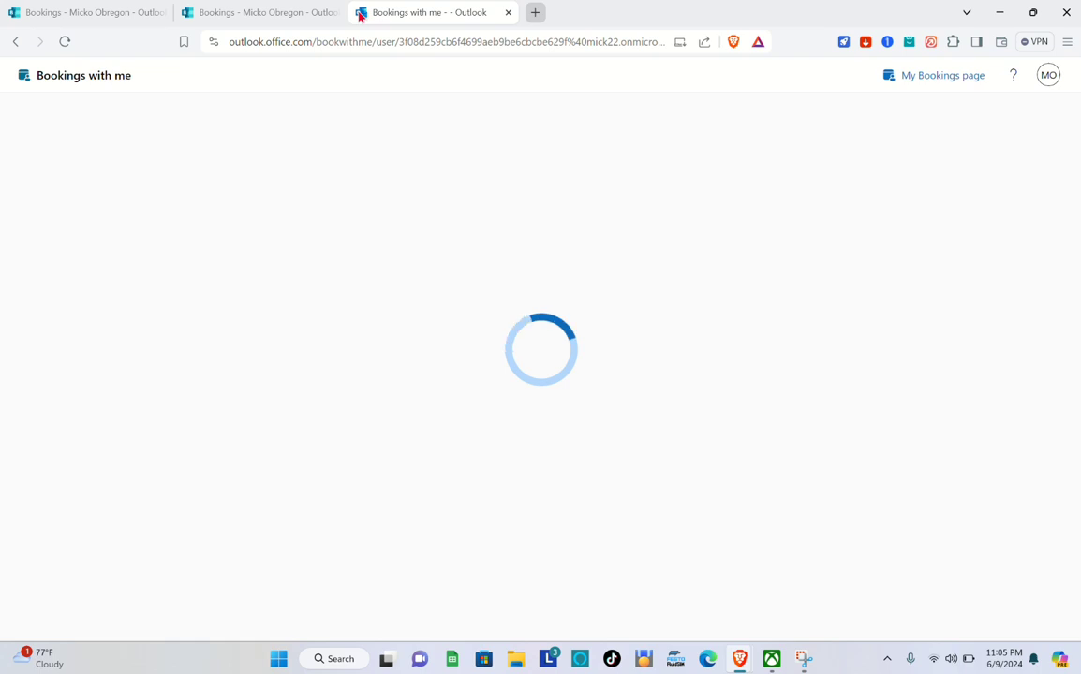
# Step: Examine the available PROPOSAL time slots for Monday, June 10 on the booking page, from morning through late afternoon
pyautogui.scroll(-3, 367, 334)
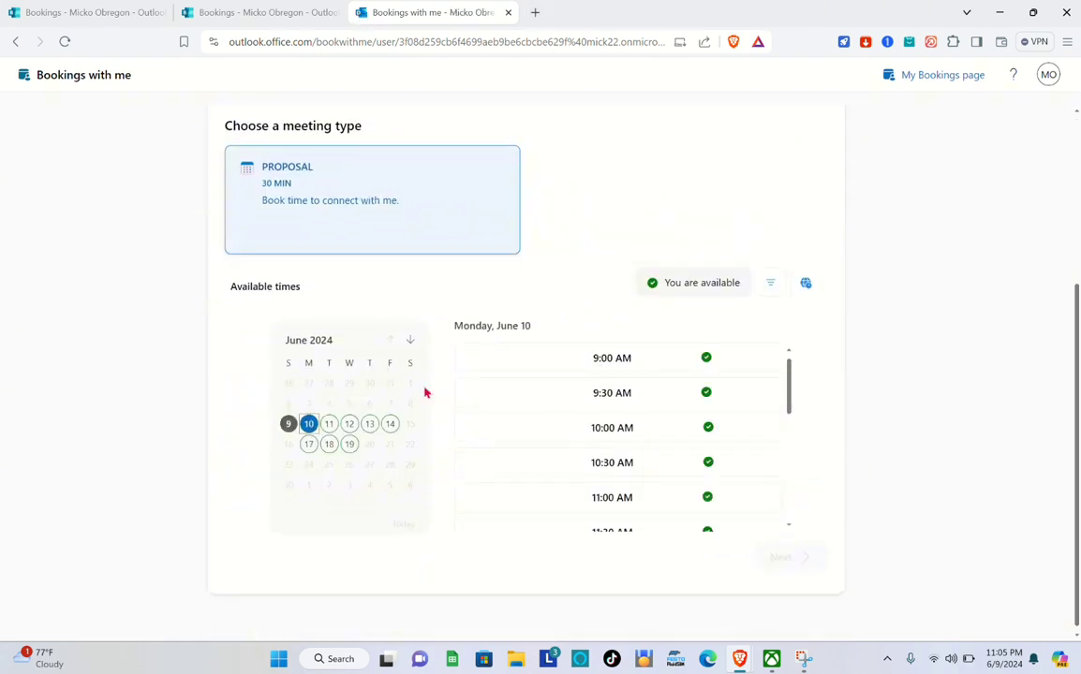
pyautogui.scroll(-5, 582, 386)
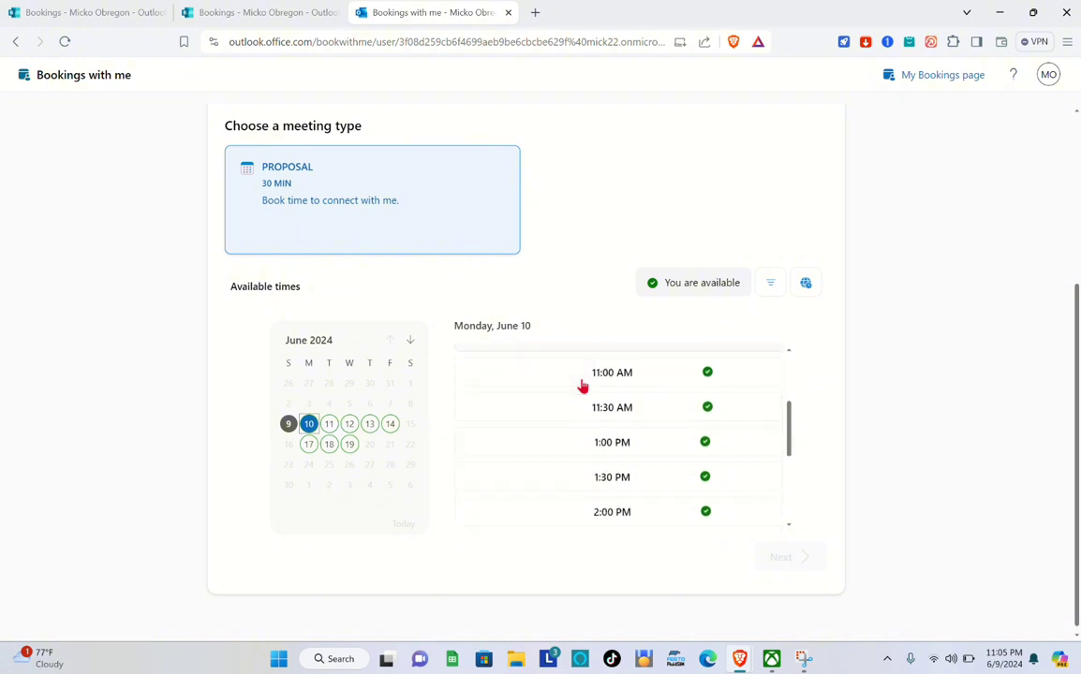
pyautogui.scroll(-2, 582, 386)
pyautogui.scroll(5, 581, 385)
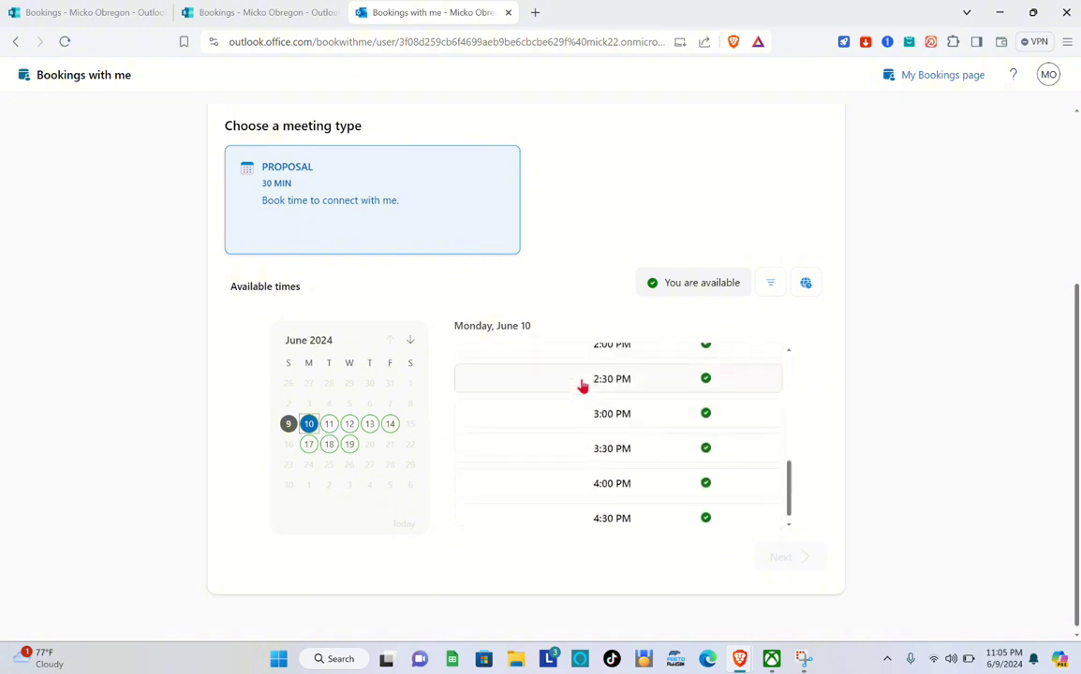
pyautogui.scroll(-5, 581, 385)
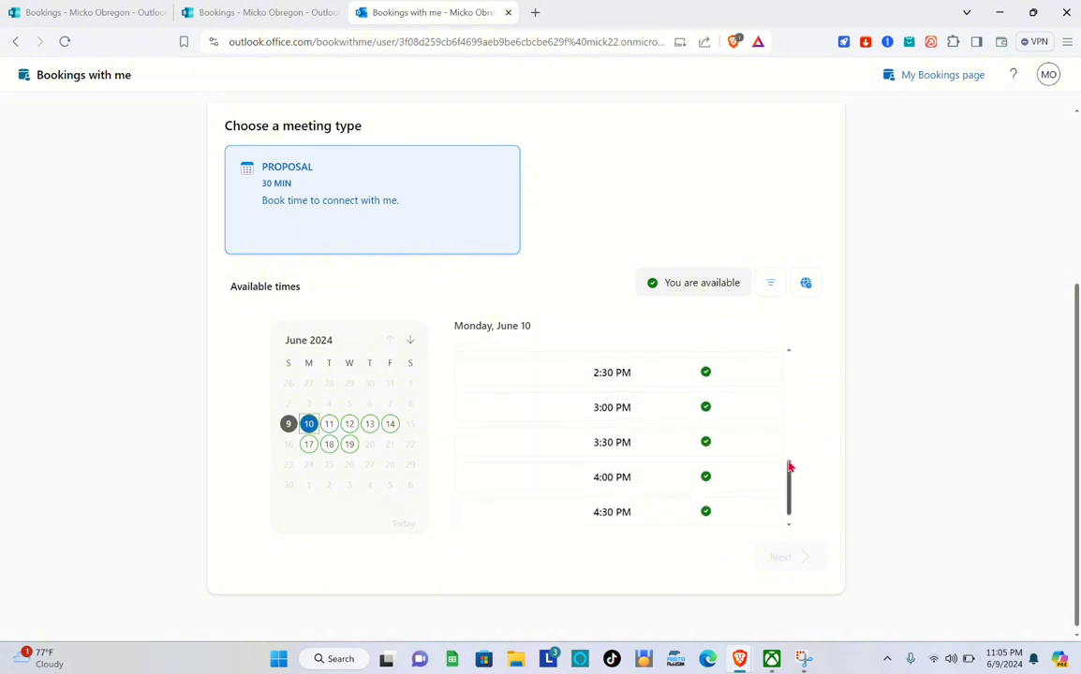
pyautogui.scroll(5, 789, 466)
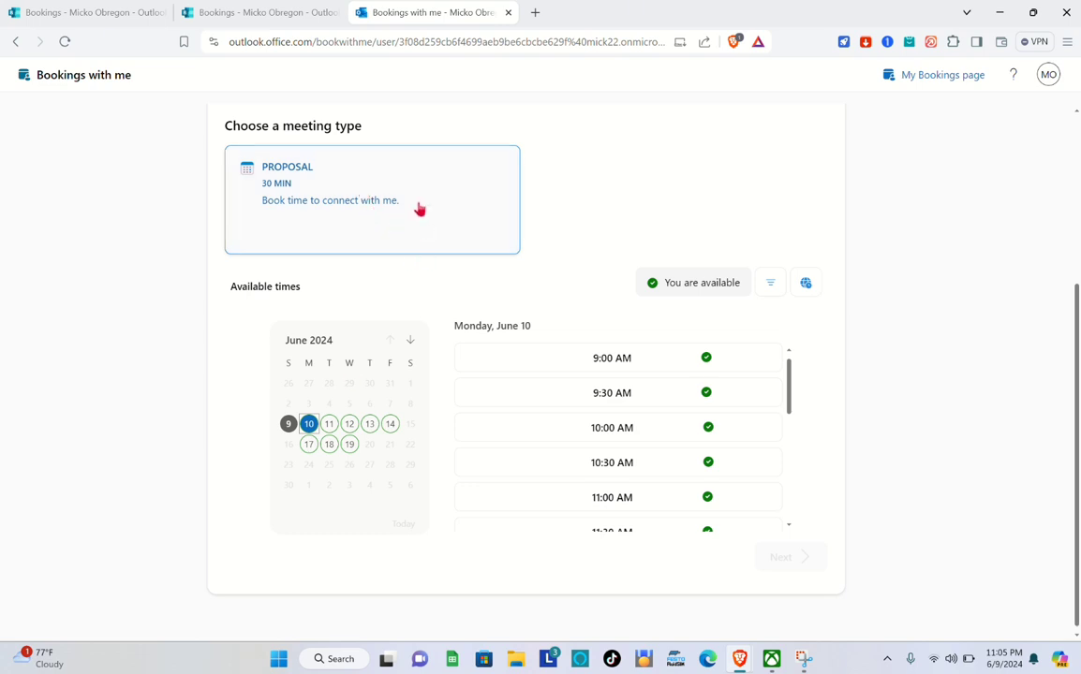
# Step: Book the PROPOSAL meeting for Tuesday, June 11 at 9:00 AM with the prefilled contact details and no notes
pyautogui.click(330, 426)
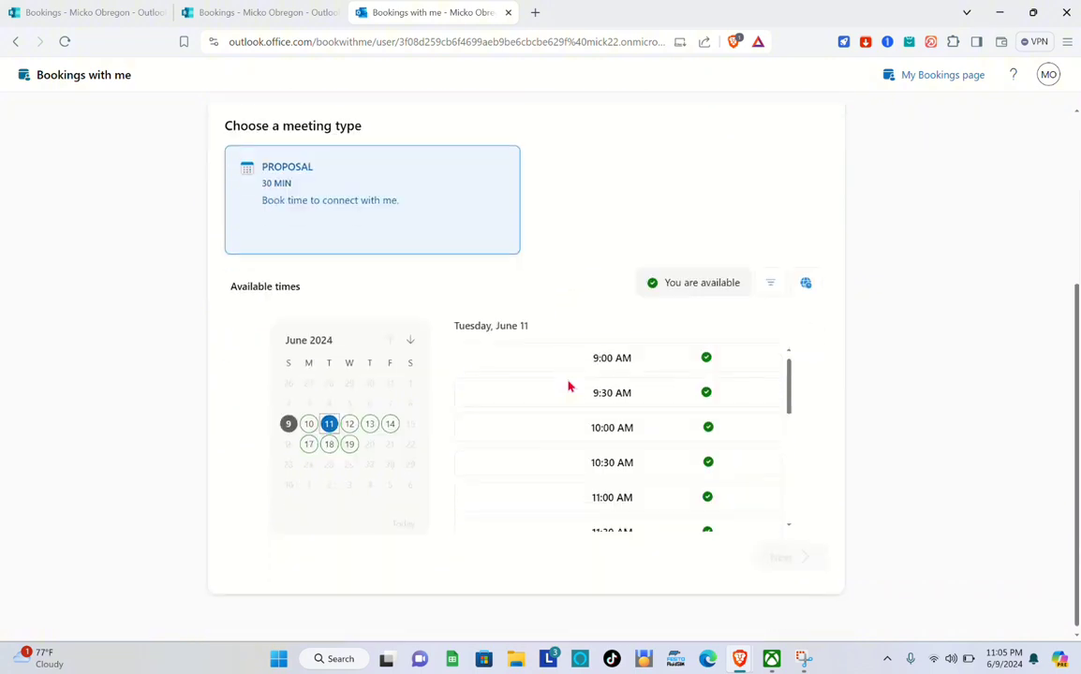
pyautogui.click(667, 366)
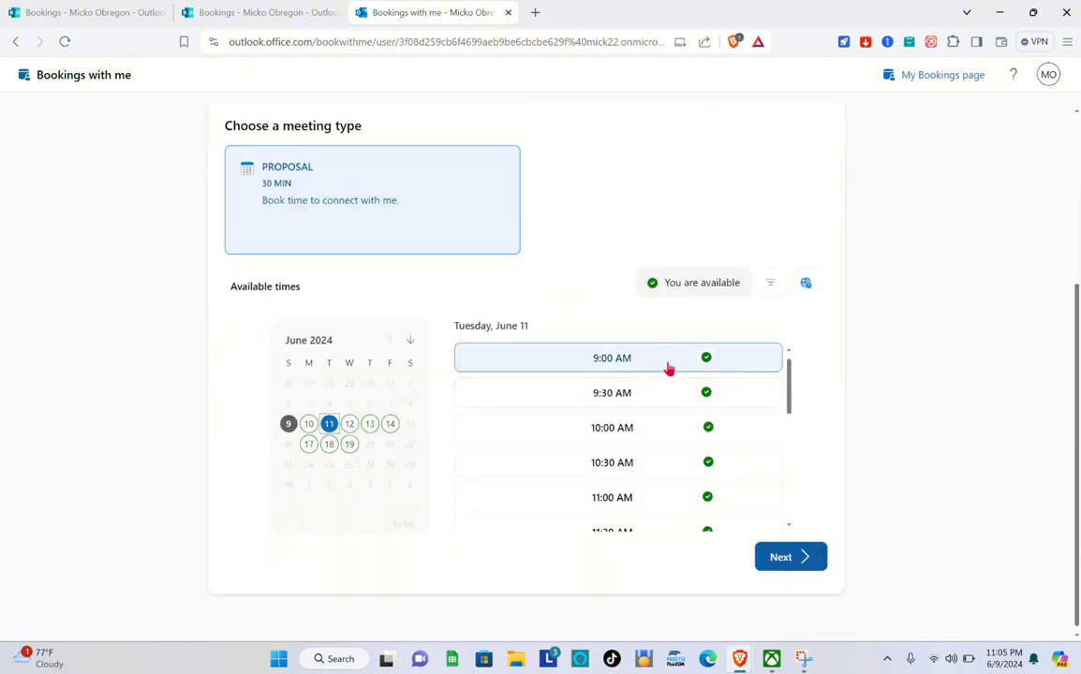
pyautogui.click(789, 562)
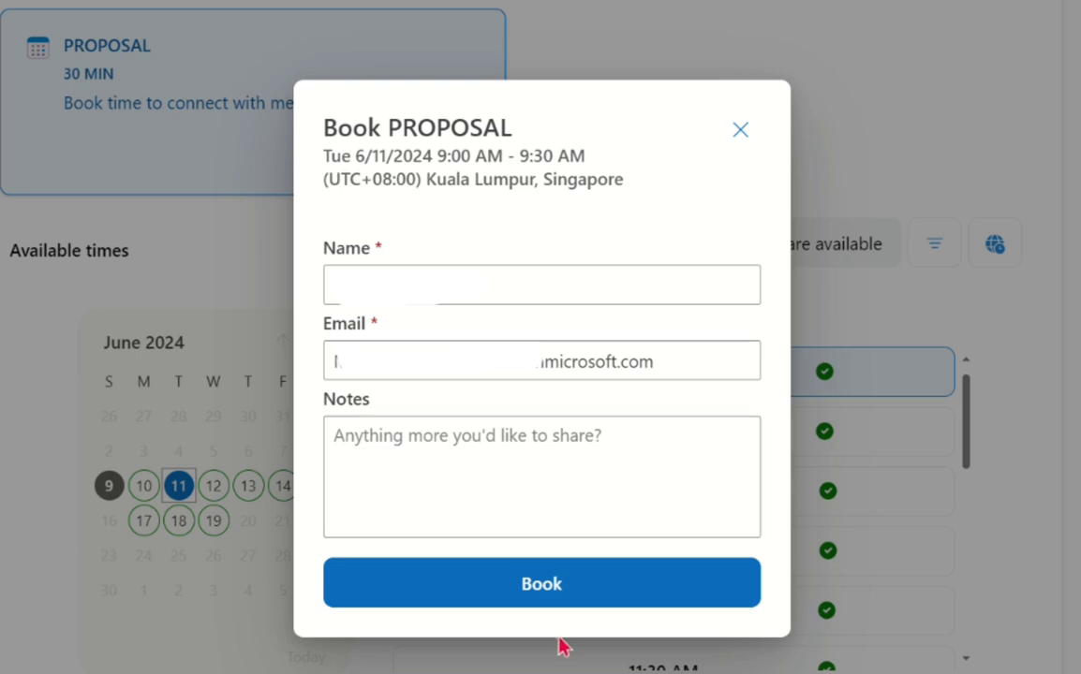
pyautogui.click(565, 593)
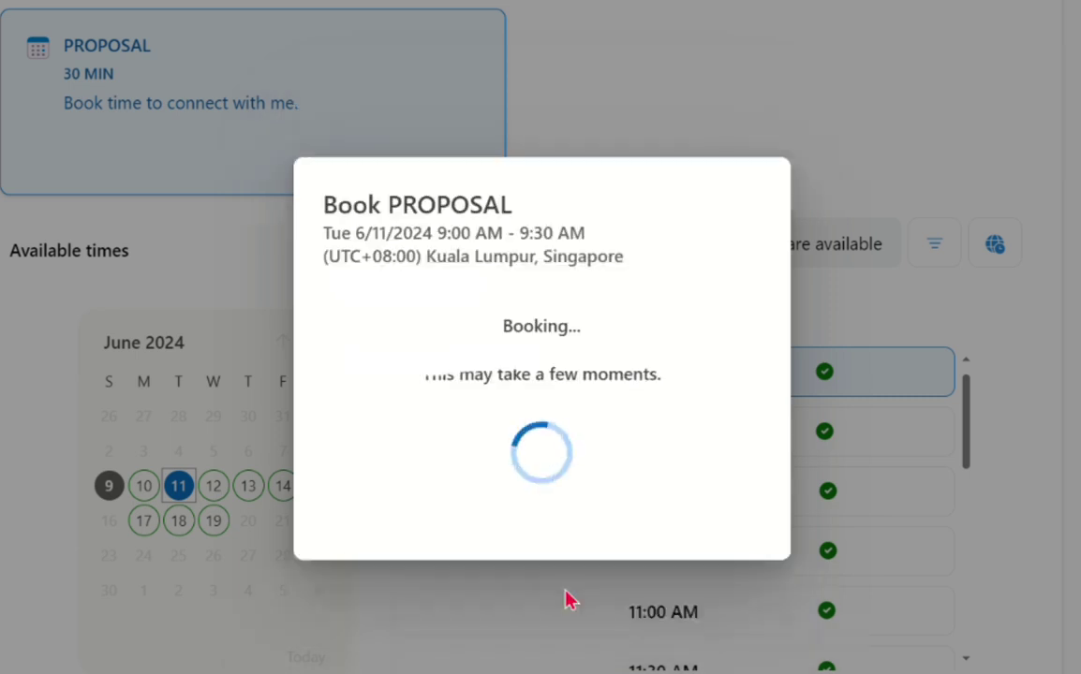